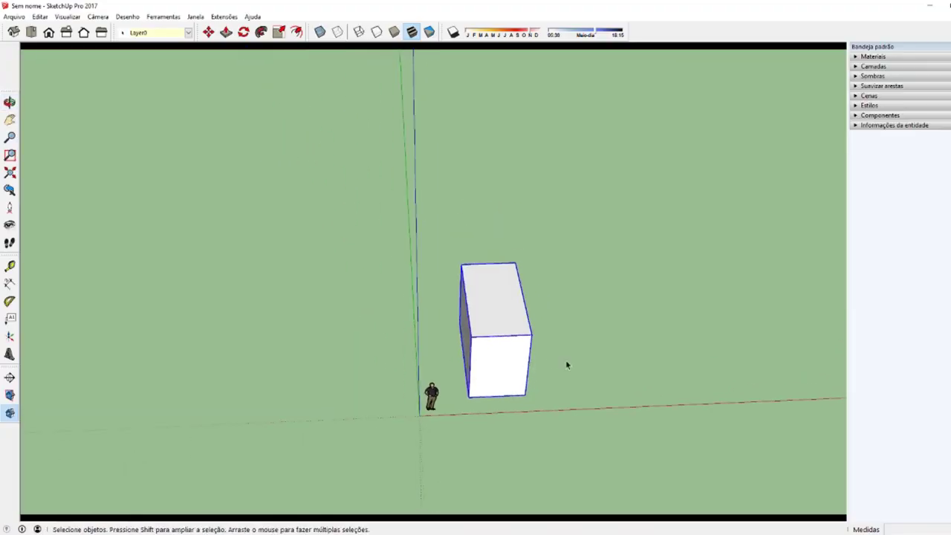
Pan the view slightly left to frame the white box beside the origin.
middle_click_drag(566, 364, 512, 365, "shift")
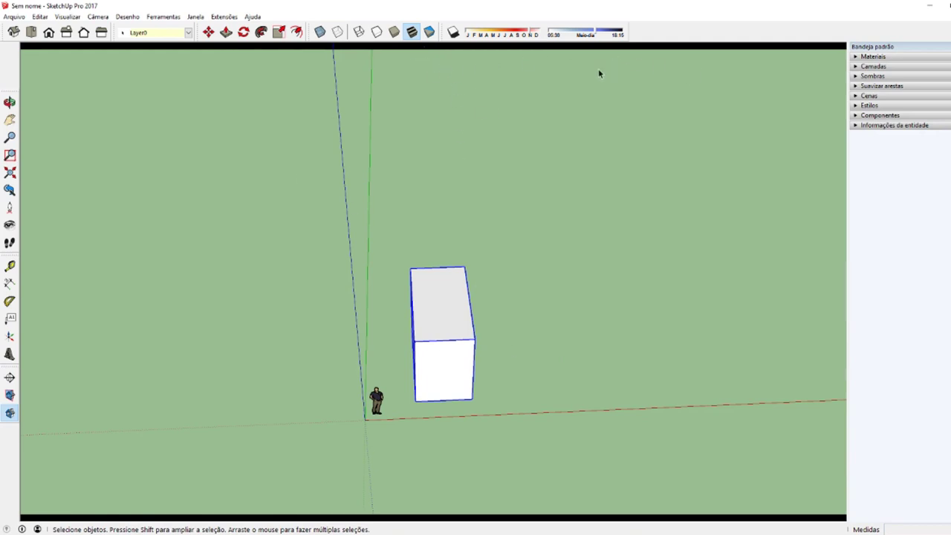
Bring back the Sombras shadow controls as a floating toolbar from the toolbar list.
middle_click_drag(403, 236, 397, 209)
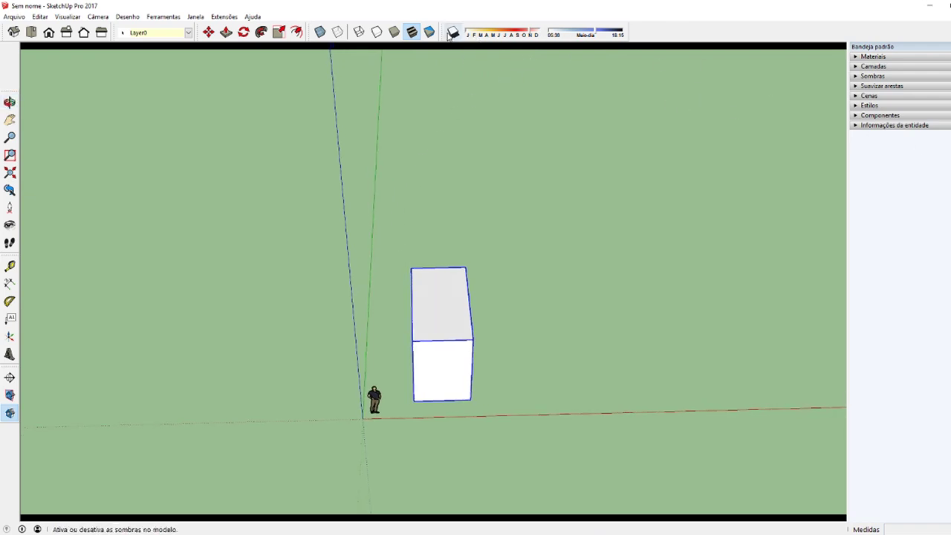
left_click_drag(441, 35, 410, 74)
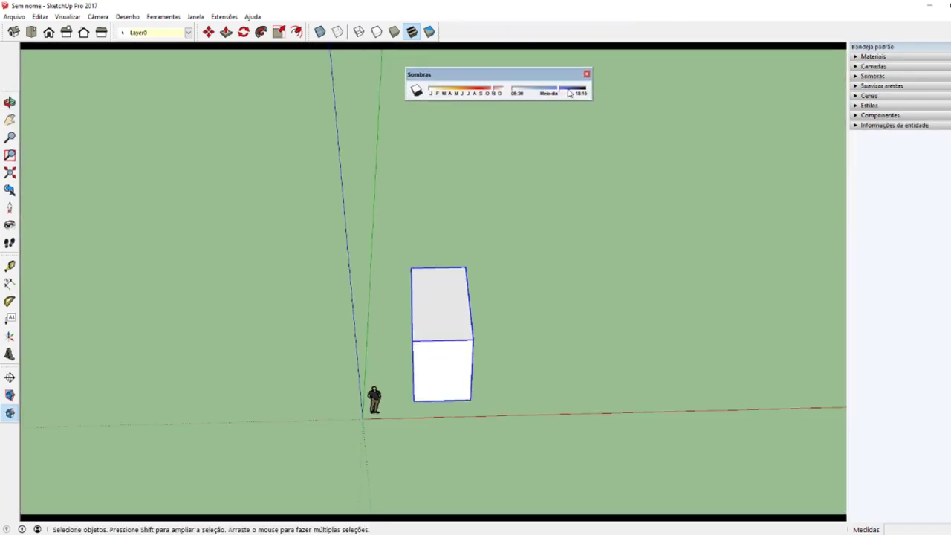
left_click(868, 77)
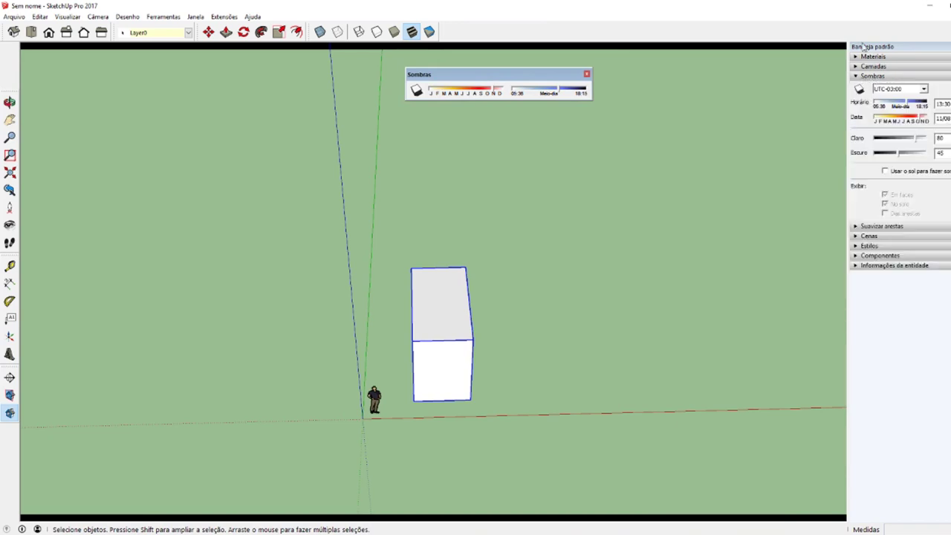
left_click(587, 74)
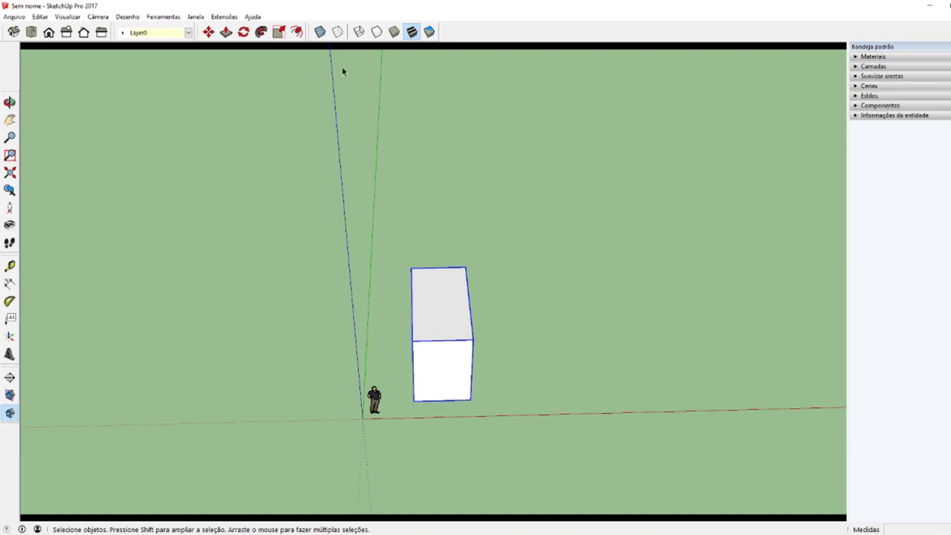
right_click(9, 55)
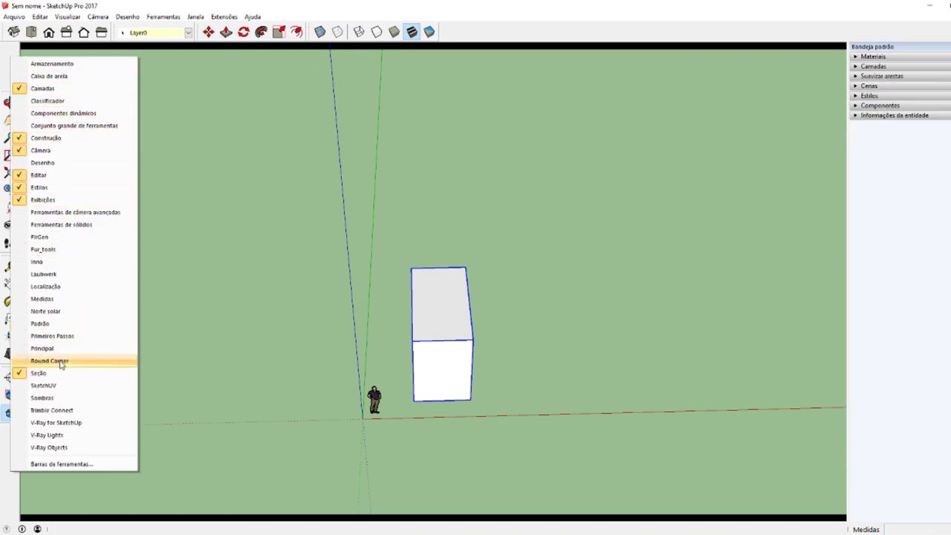
left_click(45, 397)
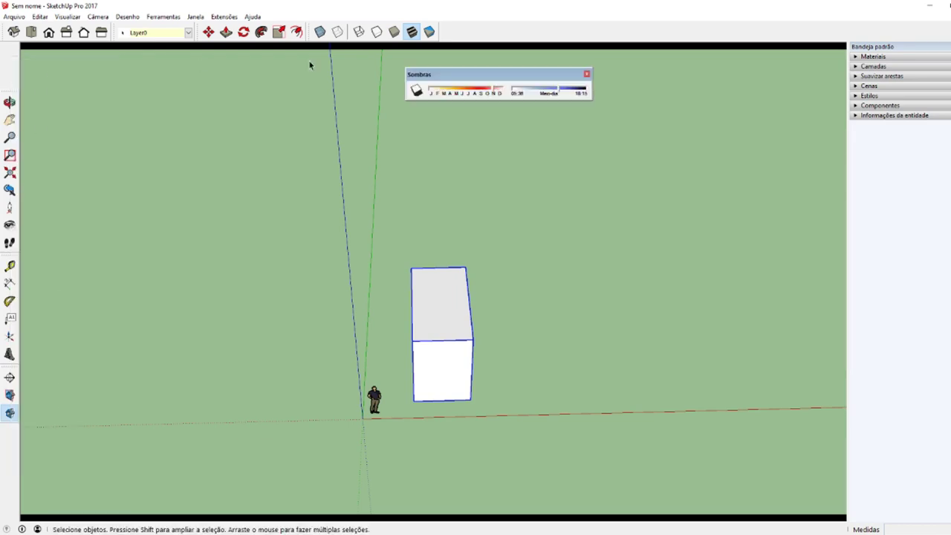
left_click_drag(439, 76, 206, 75)
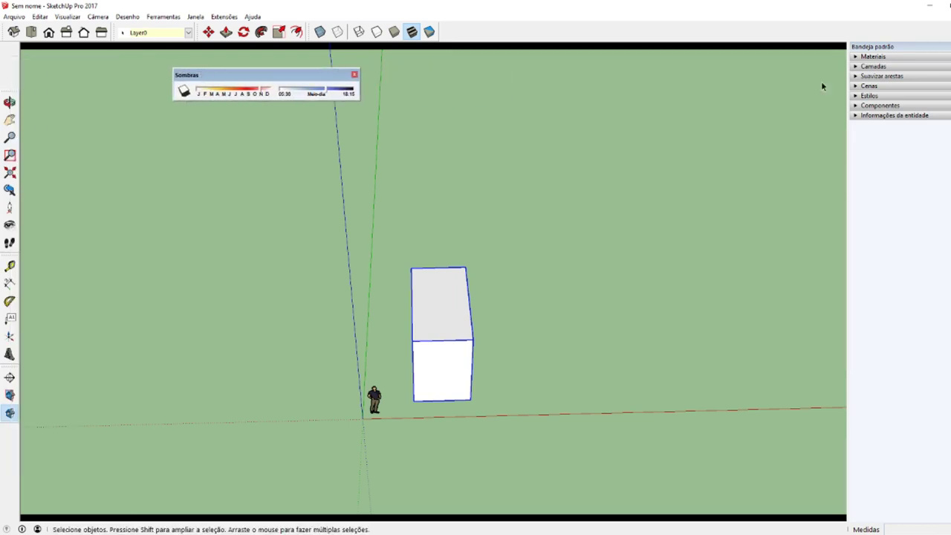
Add the Shadows panel to the Default Tray above the others and move the toolbar right.
left_click(235, 15)
mouse_move(223, 28)
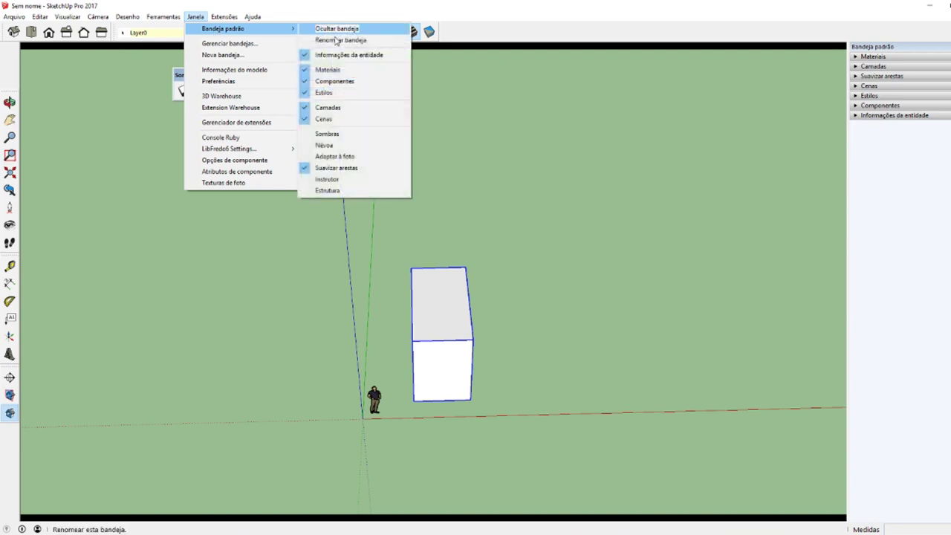
left_click(336, 135)
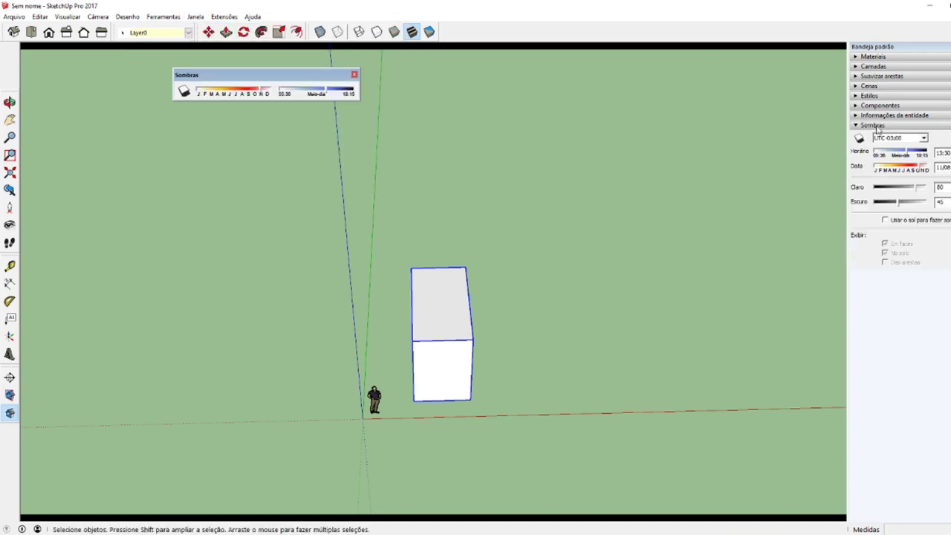
left_click_drag(878, 126, 884, 67)
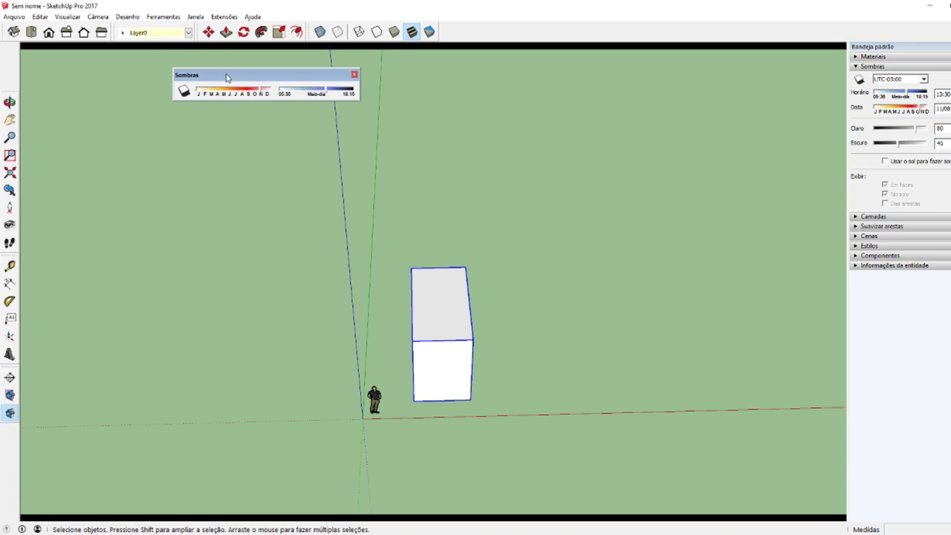
left_click_drag(227, 76, 667, 77)
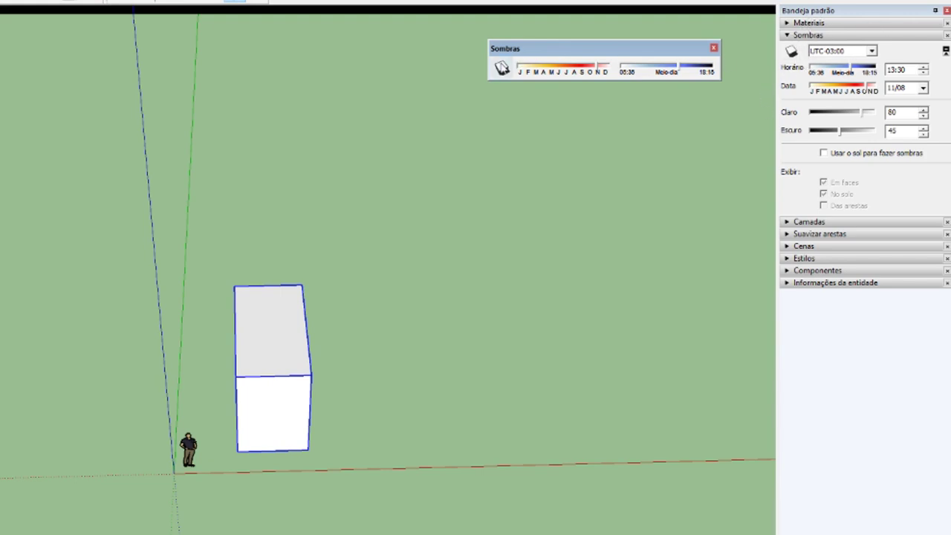
Turn on shadows, toggling them a few times to check the box's shadow.
left_click(502, 69)
left_click(502, 71)
left_click(502, 70)
left_click(502, 70)
left_click(792, 56)
left_click(792, 56)
left_click(792, 56)
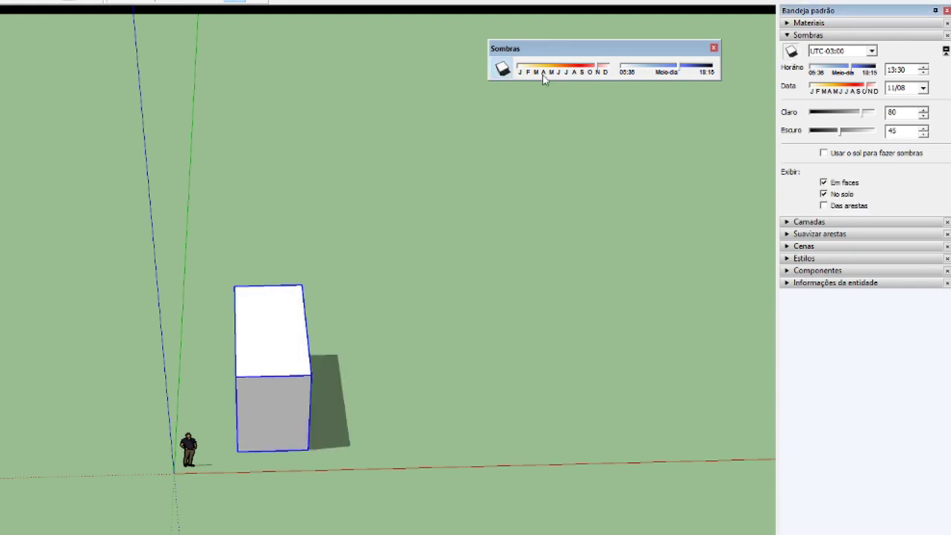
left_click(503, 71)
left_click(503, 71)
left_click(503, 71)
left_click(503, 71)
mouse_move(312, 310)
middle_mouse_down()
mouse_move(106, 281)
mouse_move(315, 300)
mouse_move(312, 327)
middle_mouse_up()
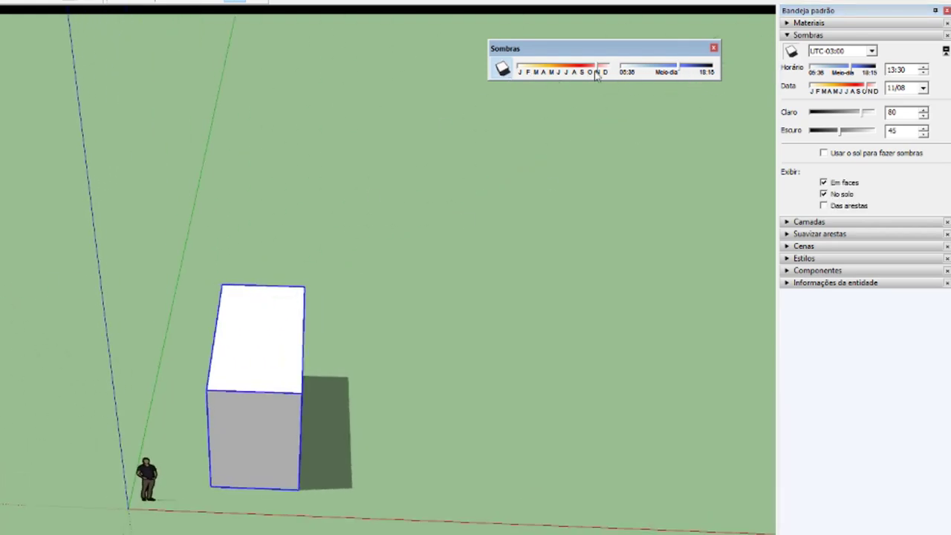
Try the date and time sliders to see how the shadow changes.
mouse_move(601, 68)
left_mouse_down()
mouse_move(517, 72)
mouse_move(610, 72)
left_mouse_up()
mouse_move(687, 74)
left_mouse_down()
mouse_move(628, 72)
mouse_move(717, 81)
mouse_move(662, 79)
left_mouse_up()
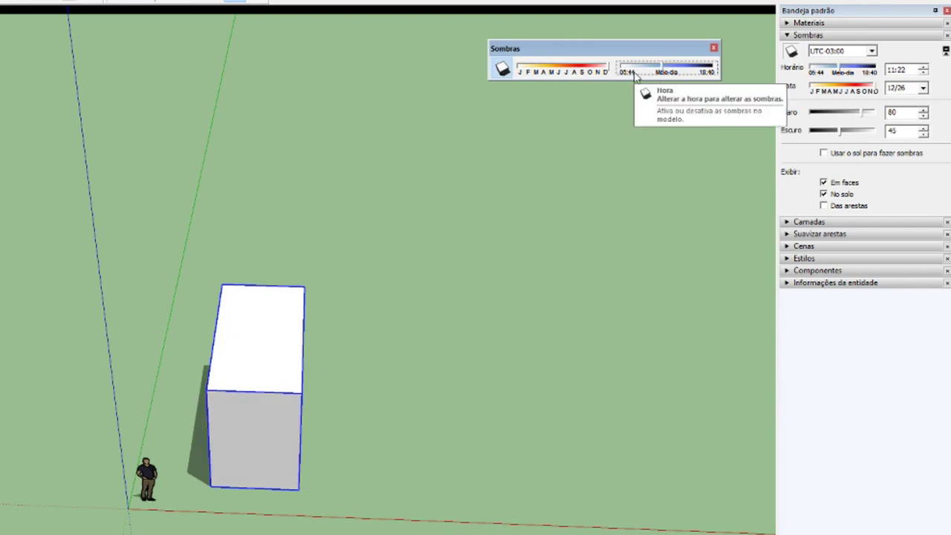
left_click(893, 69)
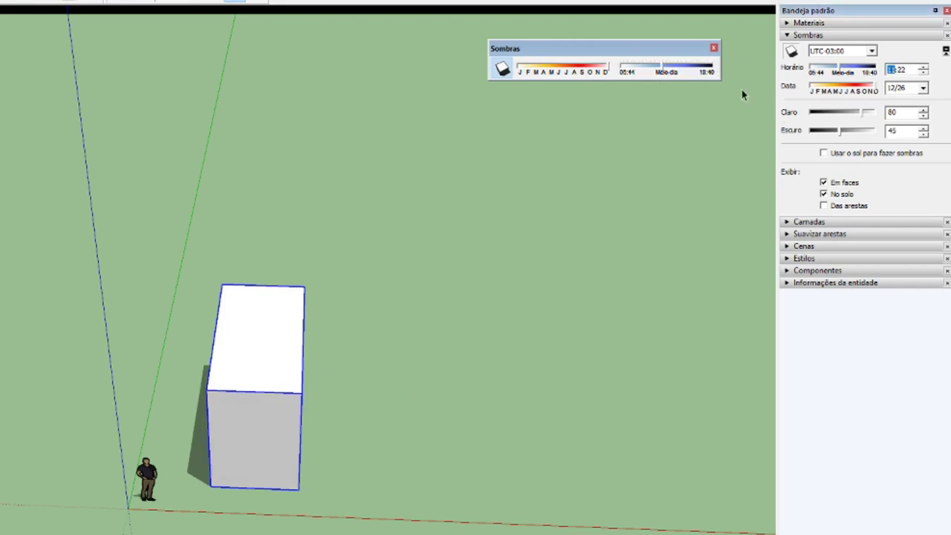
left_click_drag(663, 72, 676, 72)
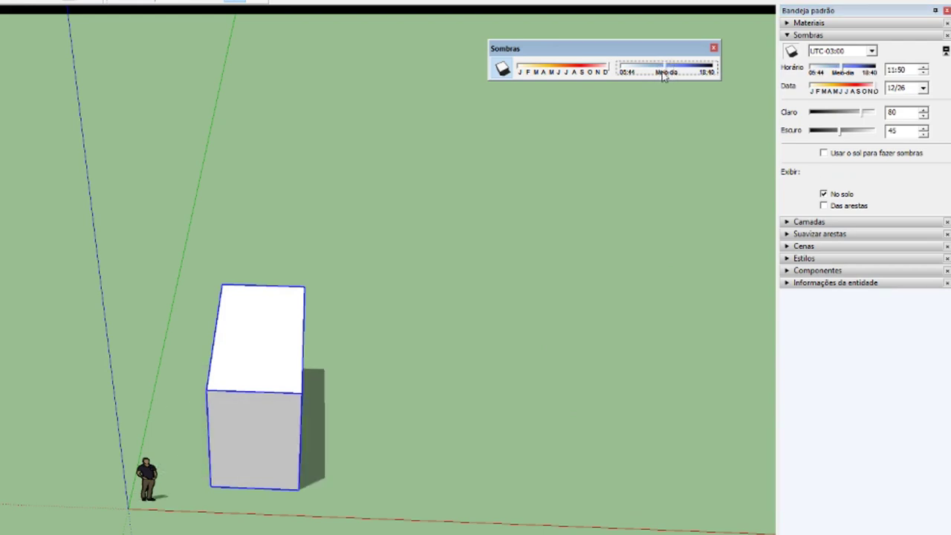
Set the shadow time to 14:22 and the date to 05/02.
left_click(893, 69)
key("Up")
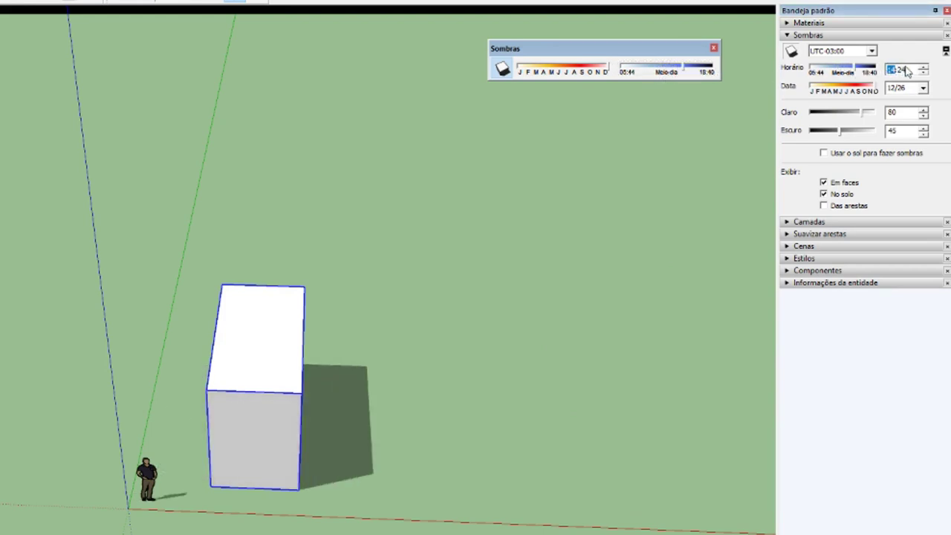
left_click(902, 69)
key("Down")
key("Down")
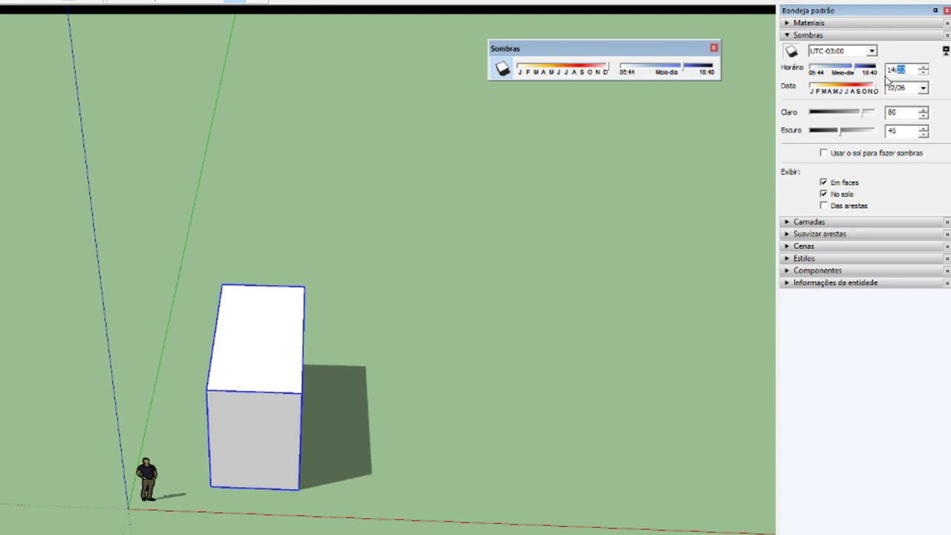
left_click(890, 88)
type("05/")
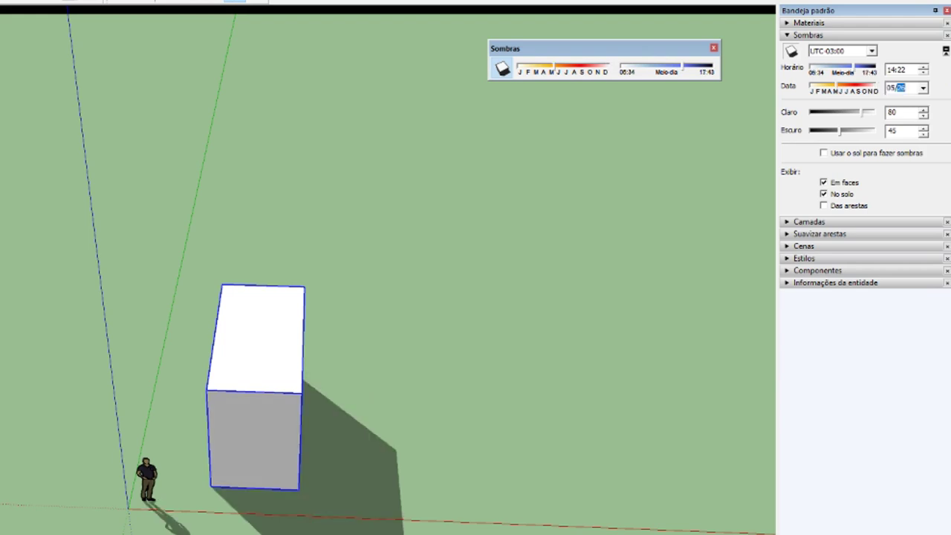
type("02")
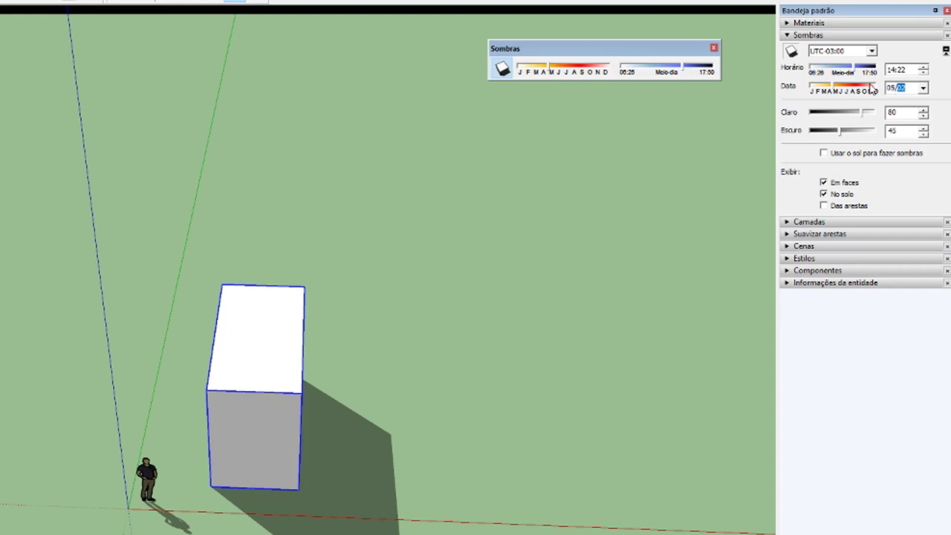
mouse_move(397, 304)
middle_mouse_down()
mouse_move(342, 275)
mouse_move(653, 298)
mouse_move(354, 405)
middle_mouse_up()
scroll(353, 404, "up", 2)
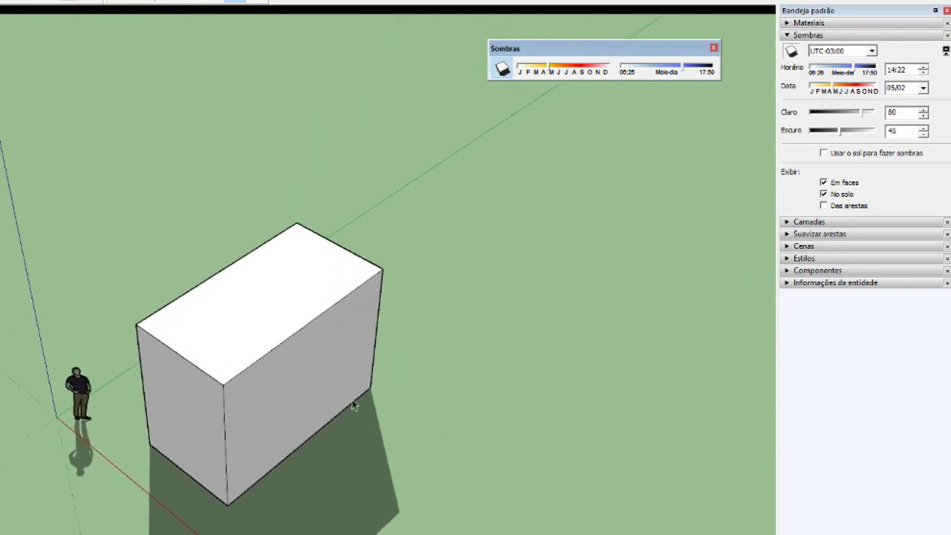
mouse_move(505, 176)
middle_mouse_down()
mouse_move(261, 343)
mouse_move(319, 219)
mouse_move(615, 414)
middle_mouse_up()
mouse_move(393, 442)
middle_mouse_down()
mouse_move(342, 453)
mouse_move(346, 501)
mouse_move(216, 508)
mouse_move(196, 463)
mouse_move(295, 439)
middle_mouse_up()
scroll(310, 423, "down", 3)
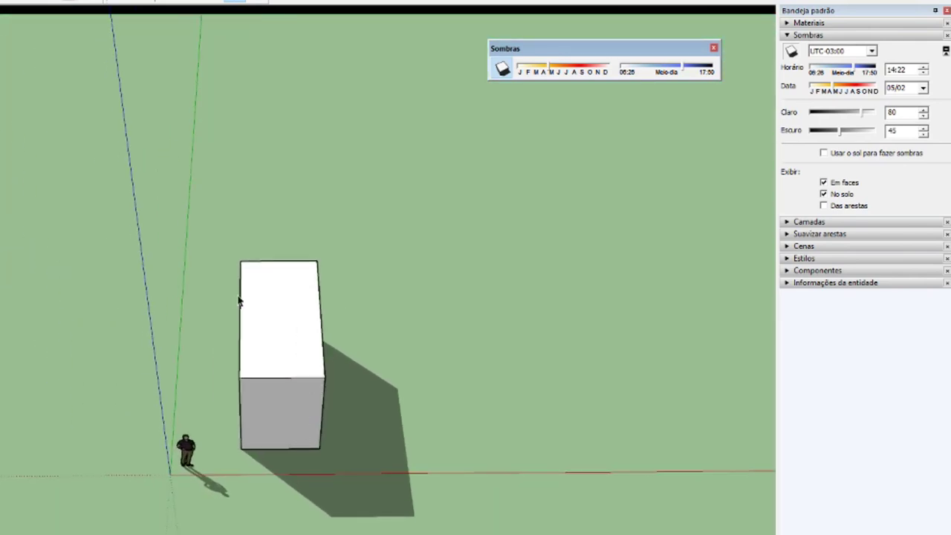
mouse_move(282, 388)
middle_mouse_down()
mouse_move(233, 397)
mouse_move(276, 445)
mouse_move(275, 424)
mouse_move(310, 432)
middle_mouse_up()
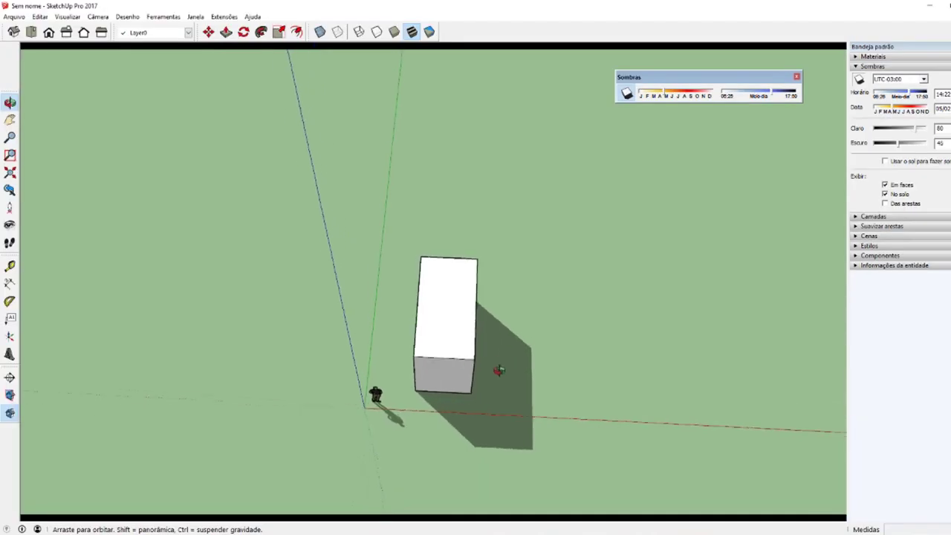
scroll(489, 408, "up", 2)
left_click(425, 263)
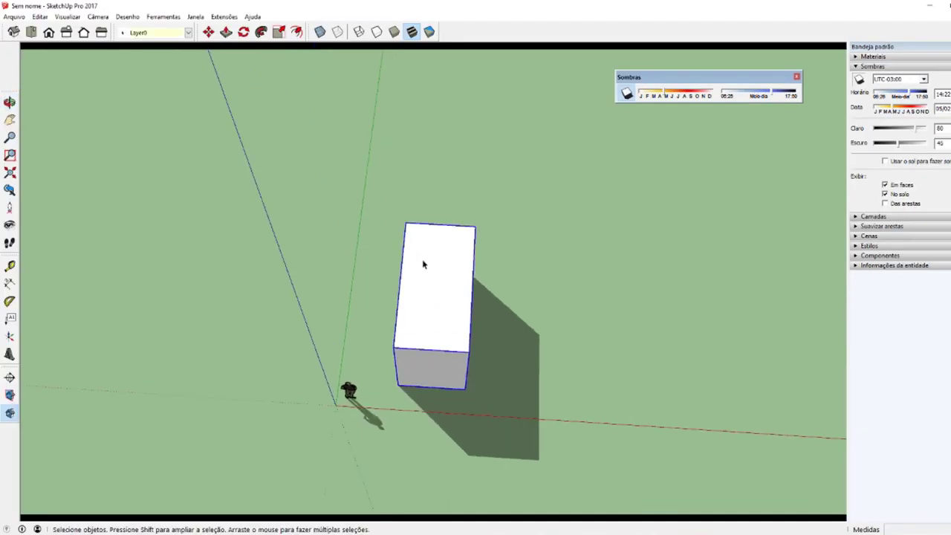
mouse_move(424, 263)
middle_mouse_down()
mouse_move(495, 318)
mouse_move(524, 361)
mouse_move(436, 394)
mouse_move(365, 391)
middle_mouse_up()
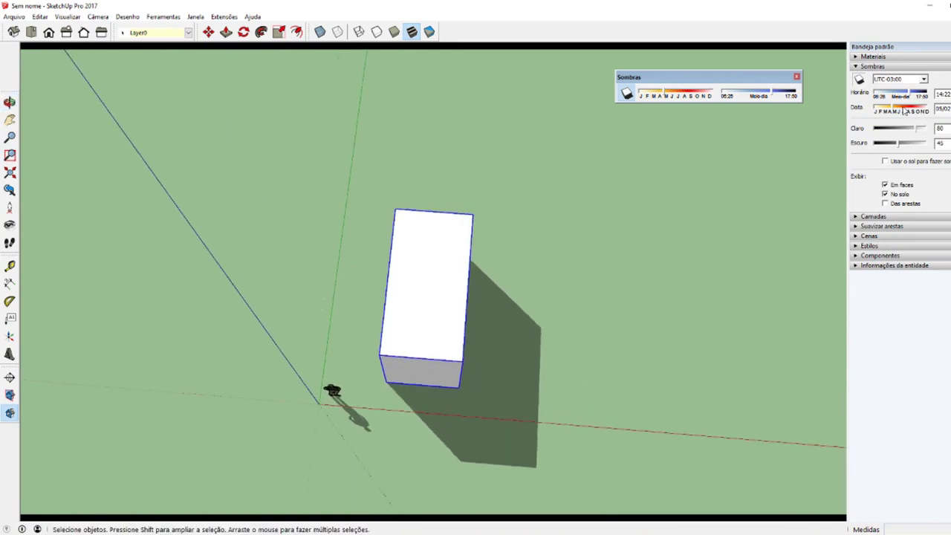
left_click_drag(911, 94, 926, 95)
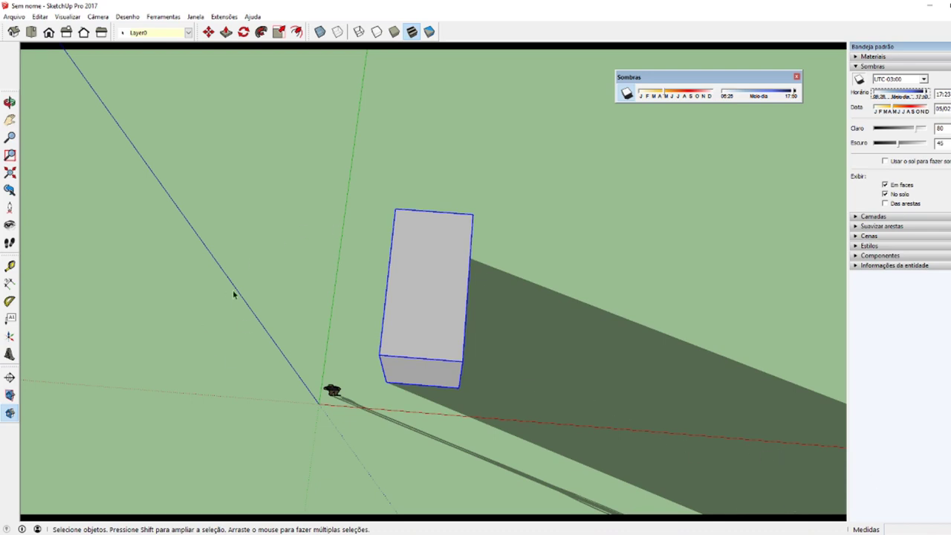
middle_click_drag(411, 338, 406, 314)
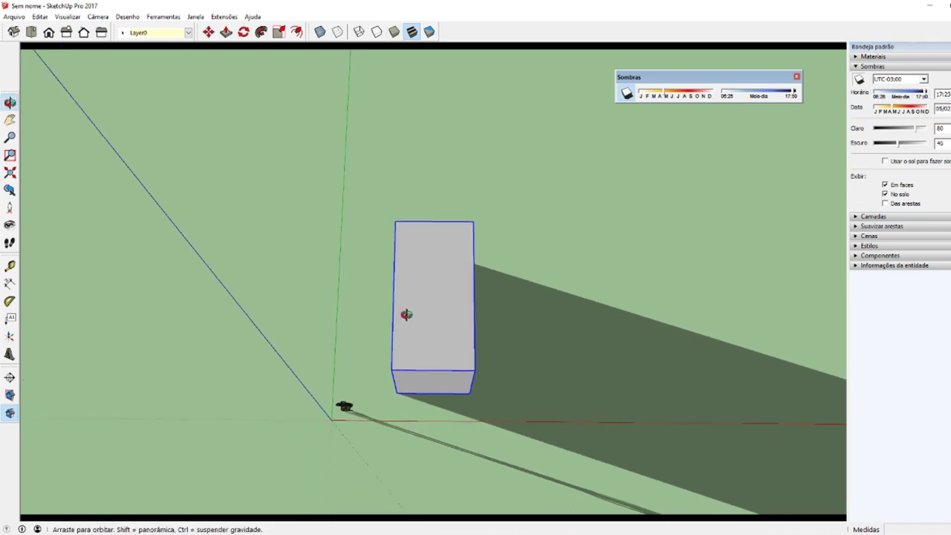
scroll(421, 406, "up", 2)
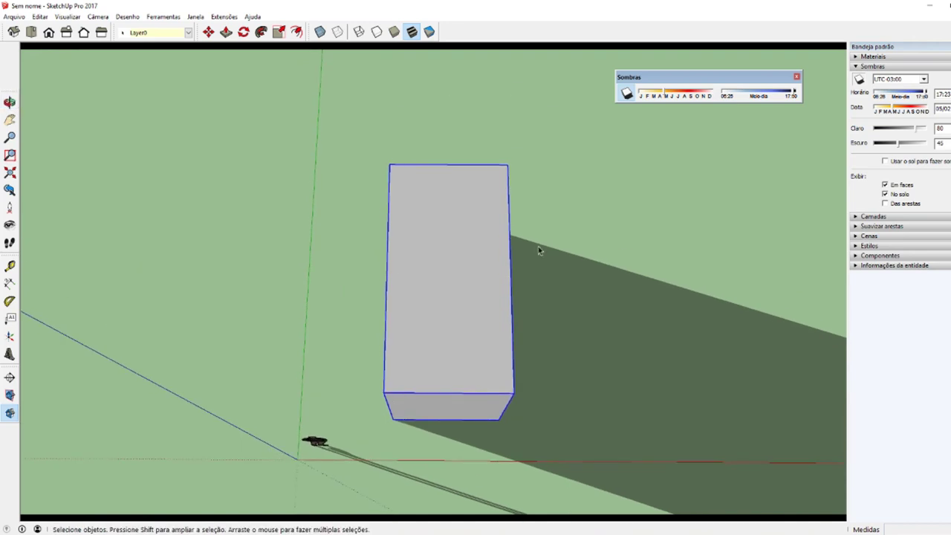
mouse_move(537, 246)
middle_mouse_down()
mouse_move(372, 206)
mouse_move(366, 358)
middle_mouse_up()
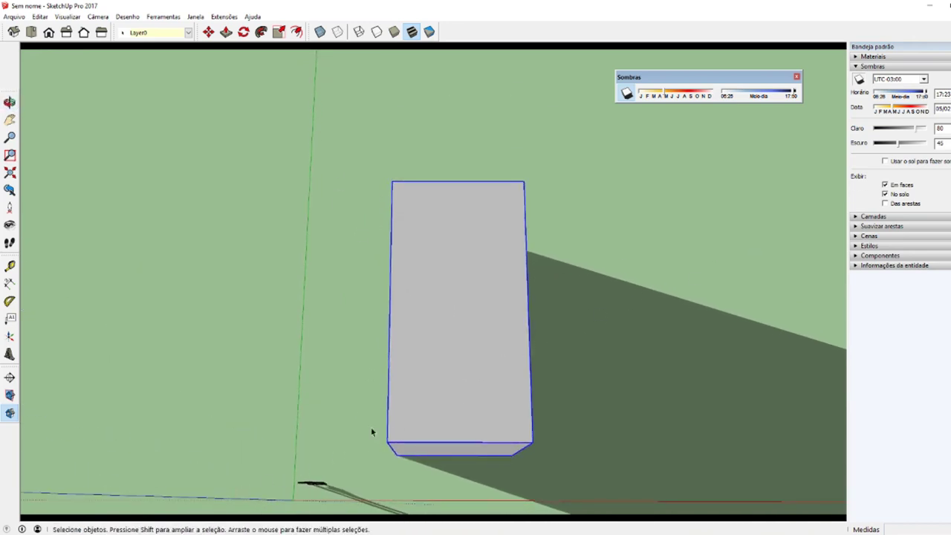
scroll(286, 339, "down", 2)
scroll(353, 347, "down", 1)
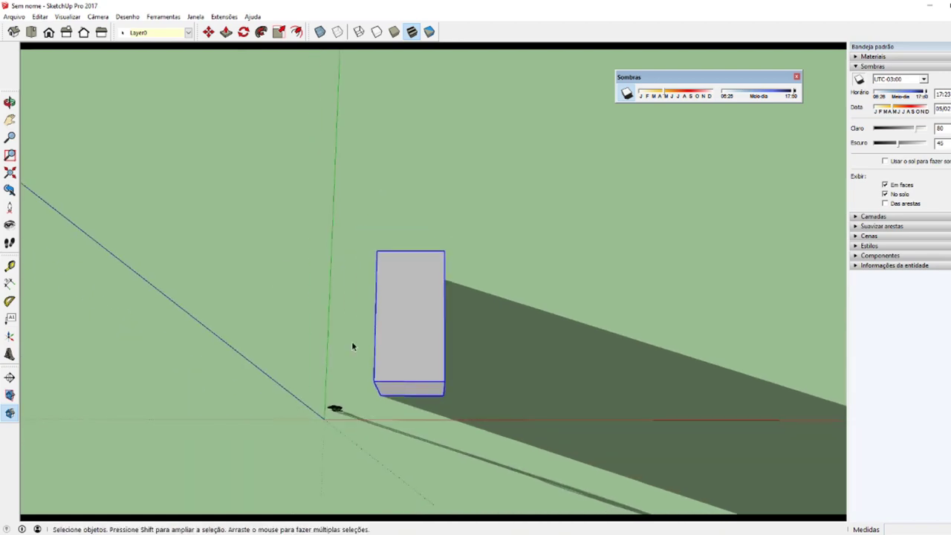
key("m")
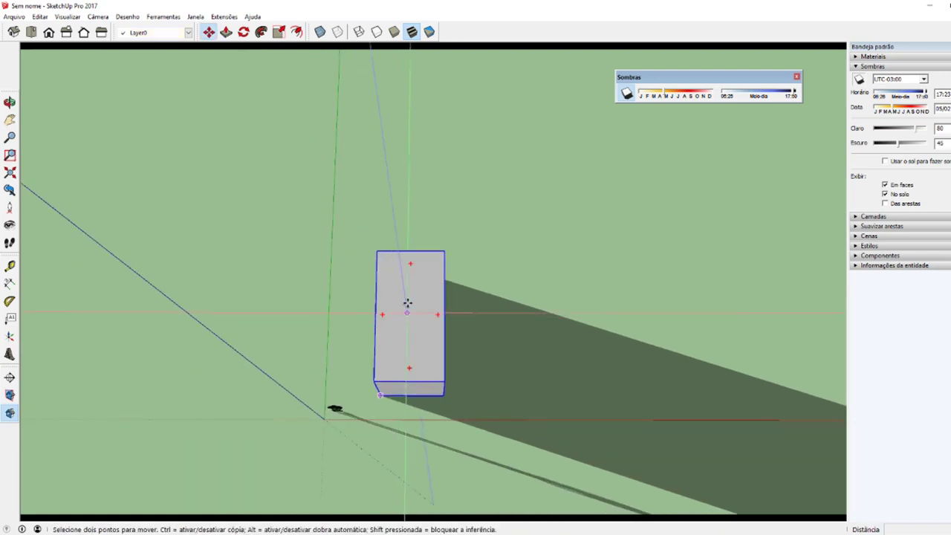
left_click(409, 260)
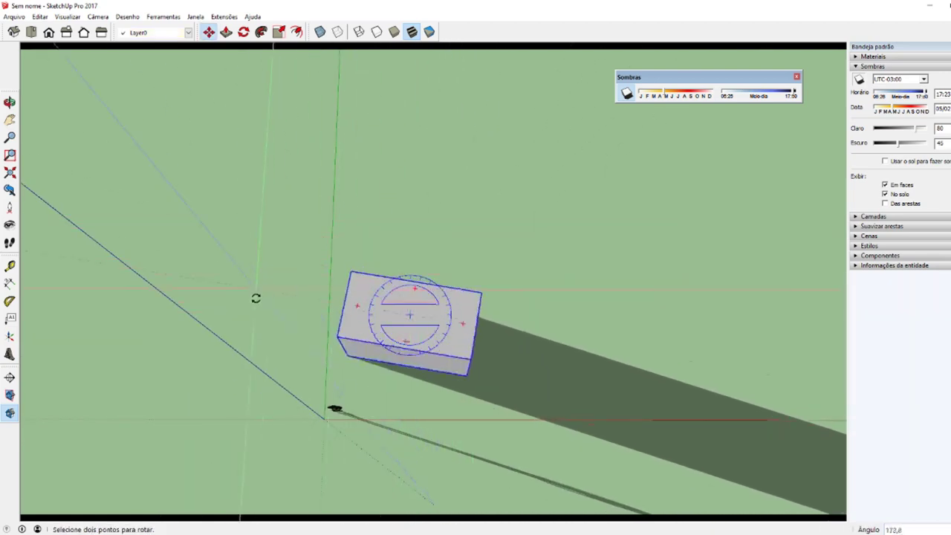
left_click(393, 251)
key("space")
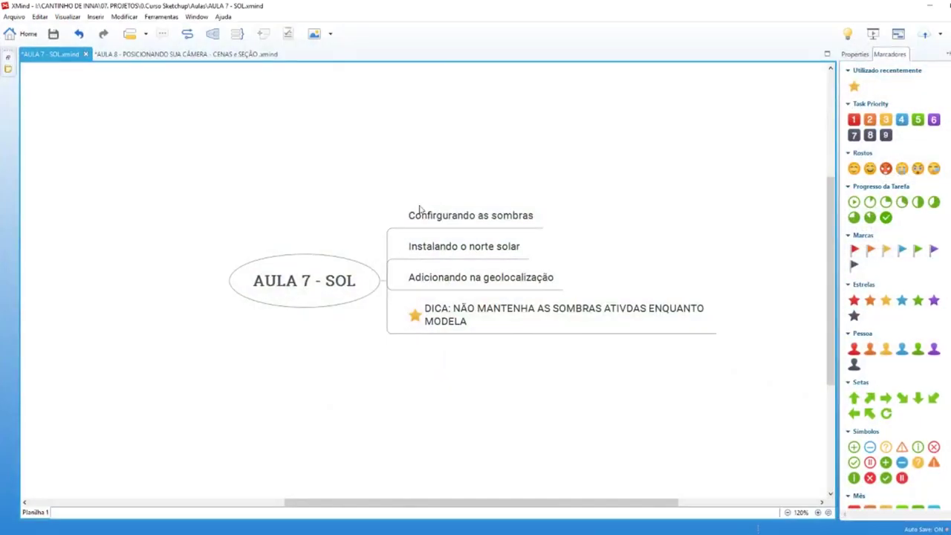
Mark Confirgurando as sombras done with a green check and attach the DICA topic beneath it.
left_click(450, 227)
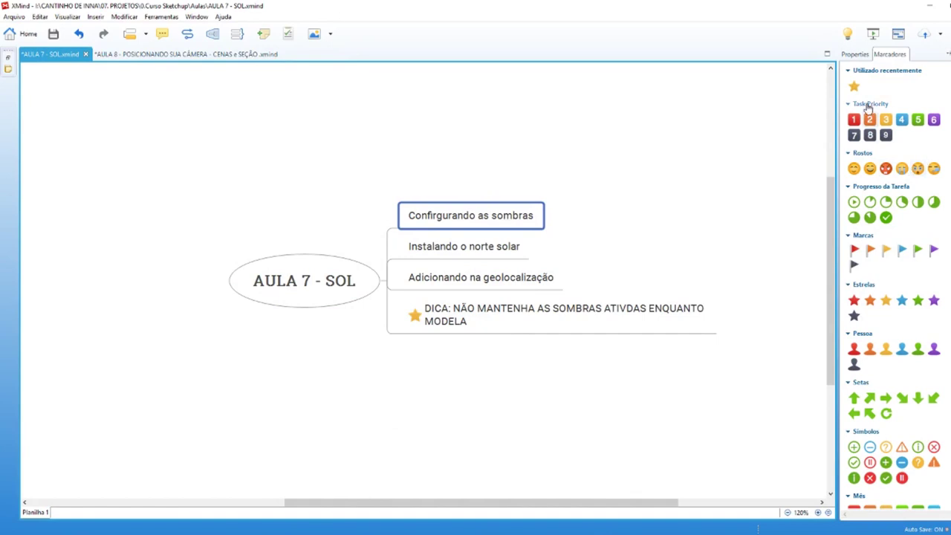
left_click(886, 217)
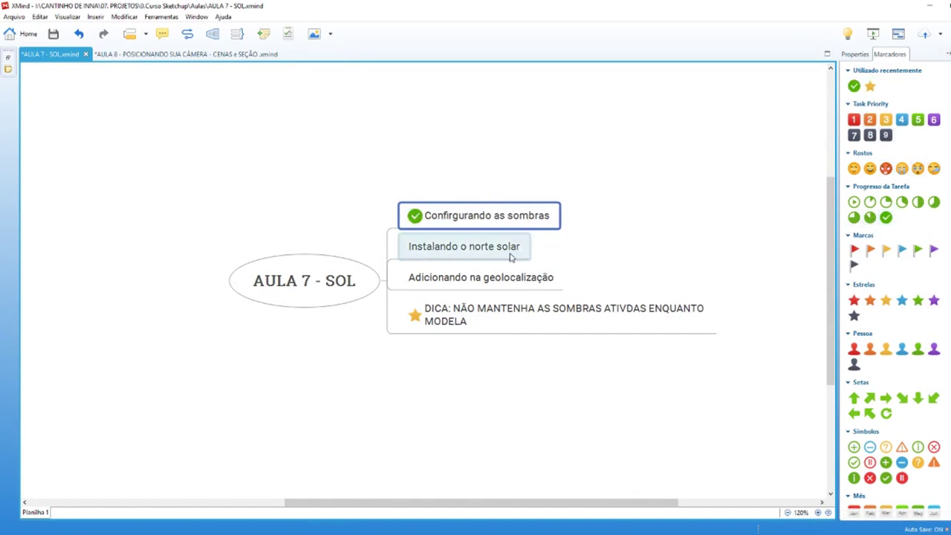
left_click(468, 255)
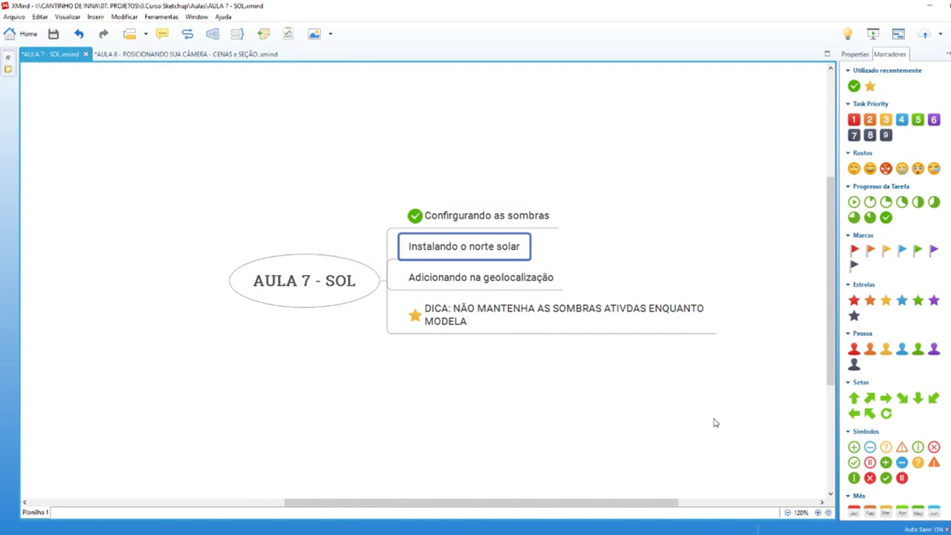
left_click_drag(559, 307, 645, 248)
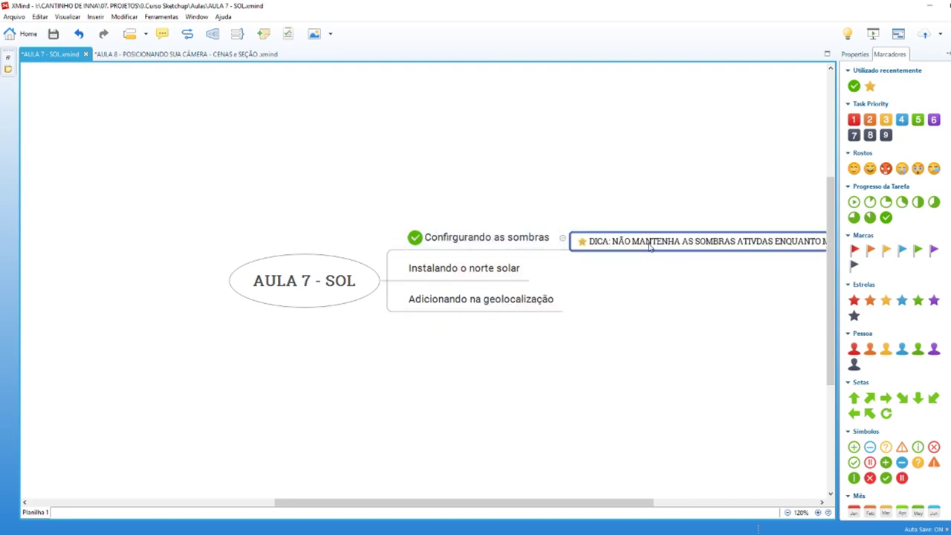
left_click_drag(563, 503, 627, 503)
Narrow the DICA topic so its text wraps onto several lines.
double_click(702, 242)
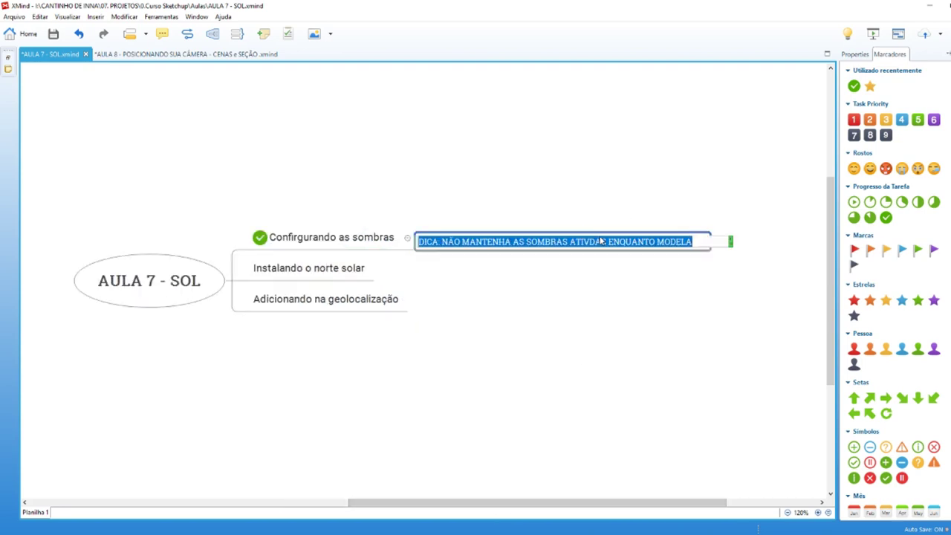
left_click_drag(726, 242, 605, 245)
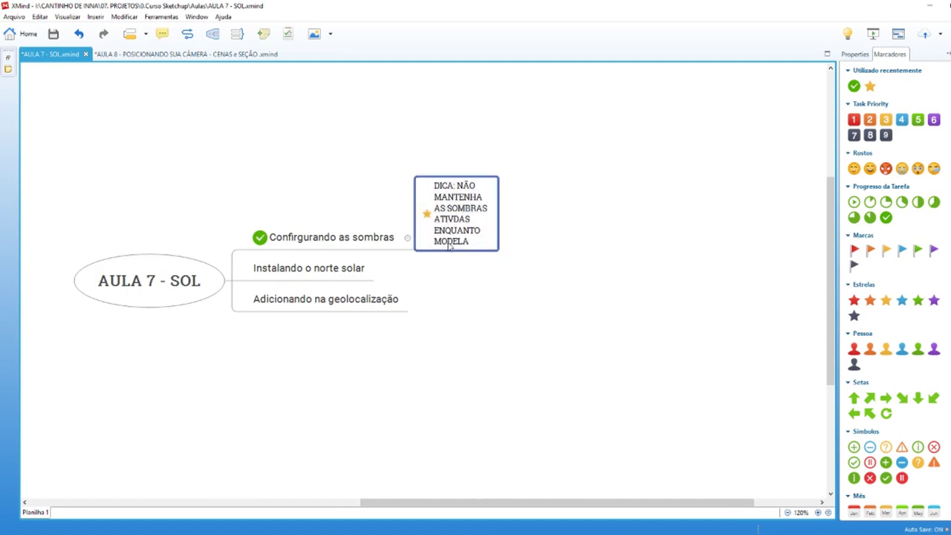
left_click_drag(423, 503, 356, 503)
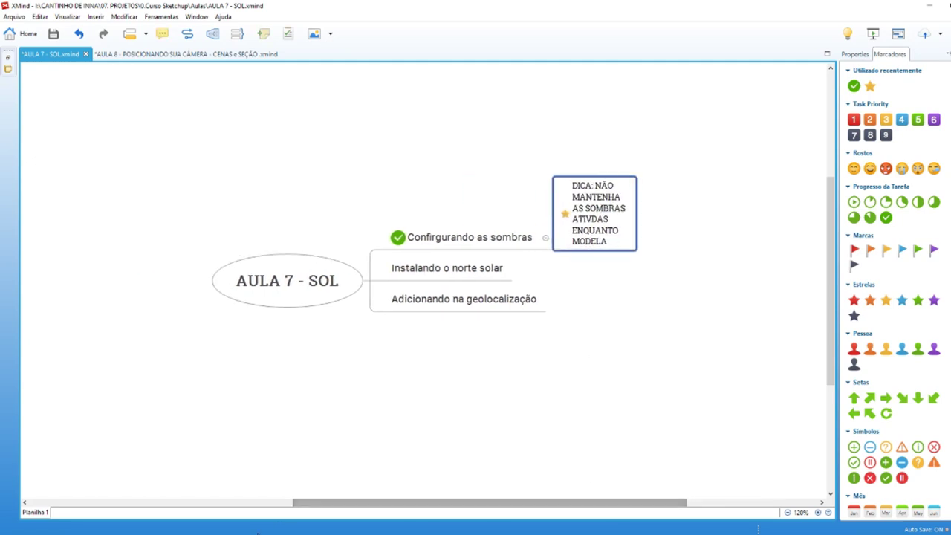
left_click(297, 494)
Turn the sun shadows off and orbit around the box.
mouse_move(329, 410)
middle_mouse_down()
mouse_move(350, 149)
mouse_move(823, 87)
mouse_move(482, 131)
middle_mouse_up()
left_click(626, 93)
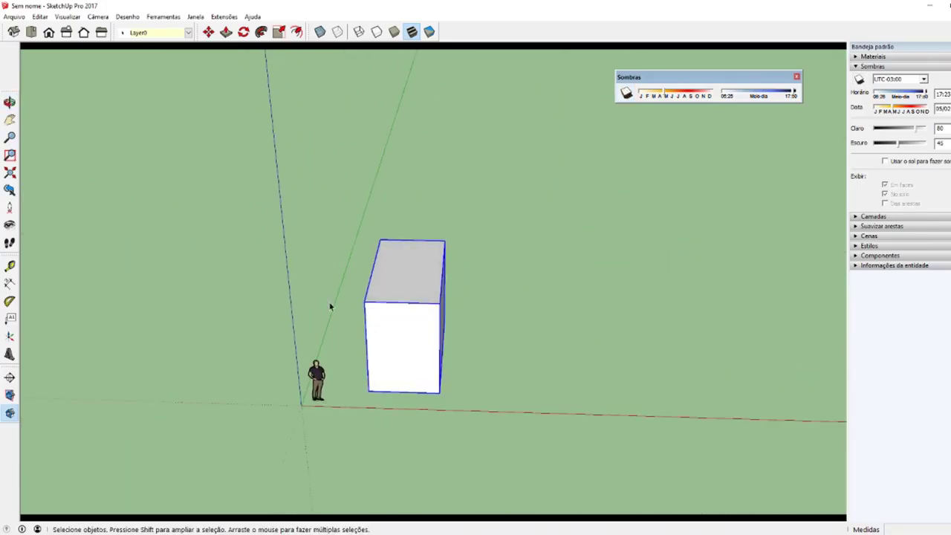
scroll(325, 312, "up", 2)
mouse_move(324, 319)
middle_mouse_down()
mouse_move(426, 314)
mouse_move(291, 318)
mouse_move(518, 250)
middle_mouse_up()
scroll(440, 321, "up", 2)
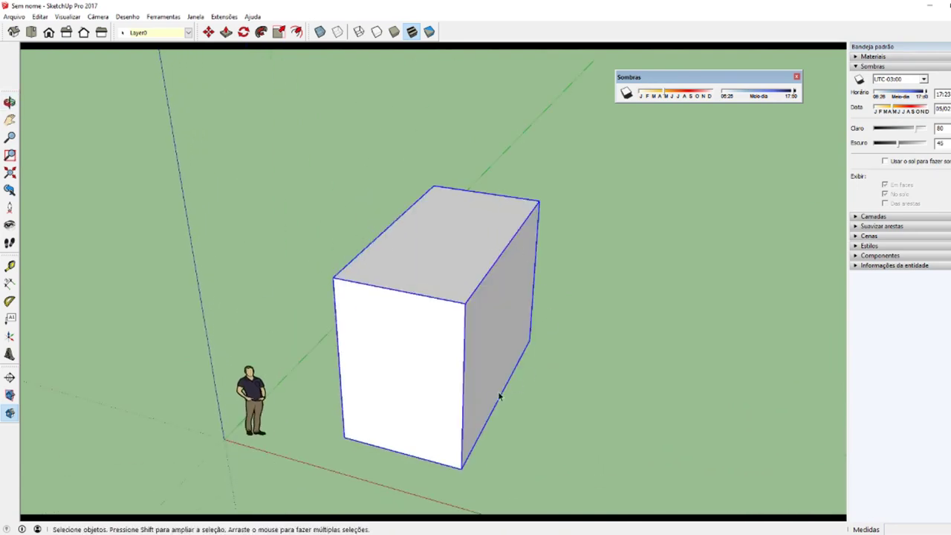
mouse_move(376, 367)
middle_mouse_down()
mouse_move(659, 329)
mouse_move(474, 268)
mouse_move(257, 282)
mouse_move(539, 352)
mouse_move(417, 320)
mouse_move(373, 289)
mouse_move(322, 304)
mouse_move(456, 378)
mouse_move(461, 356)
middle_mouse_up()
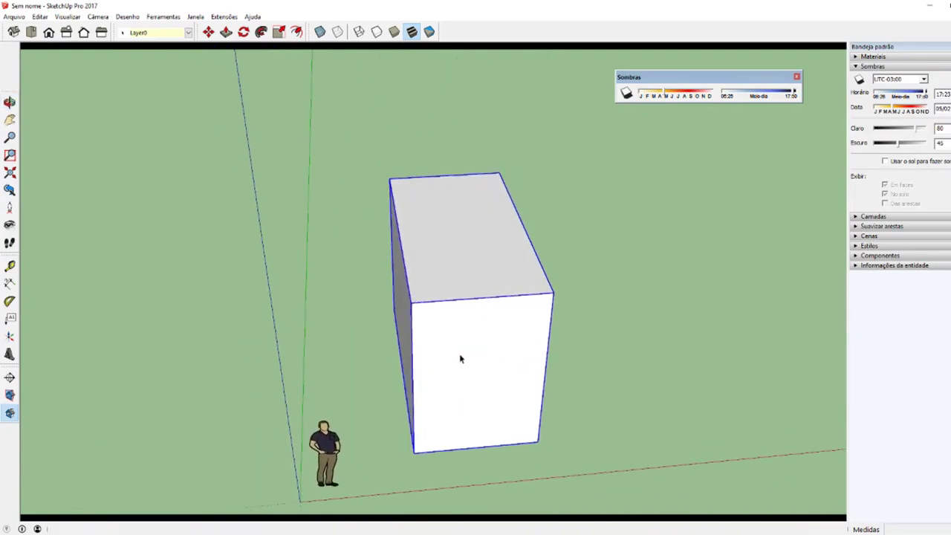
Toggle shadows back on to view the cast shadow, then leave them off.
left_click(626, 94)
left_click(626, 95)
left_click(626, 94)
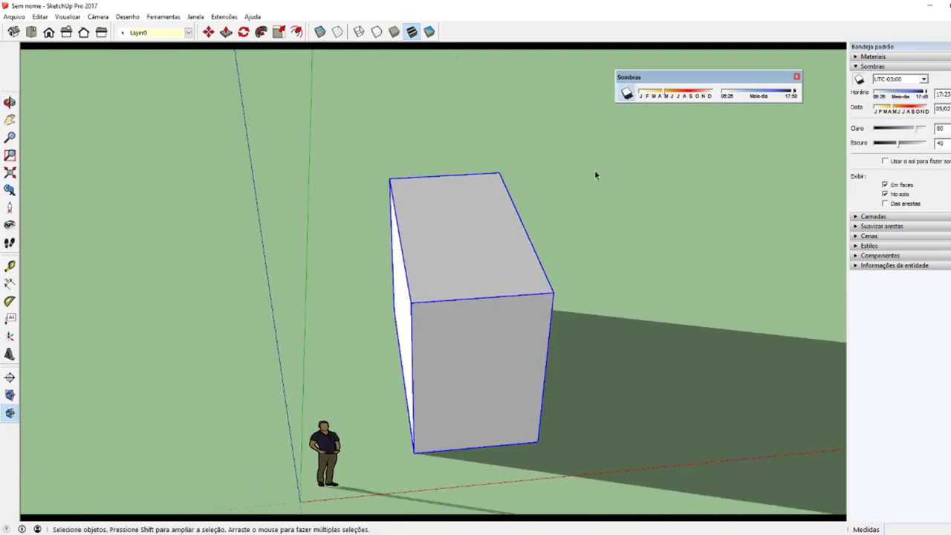
mouse_move(596, 176)
middle_mouse_down()
mouse_move(321, 293)
mouse_move(463, 379)
mouse_move(441, 375)
mouse_move(433, 361)
mouse_move(438, 194)
mouse_move(409, 377)
mouse_move(438, 435)
mouse_move(446, 427)
mouse_move(410, 381)
mouse_move(432, 382)
middle_mouse_up()
scroll(432, 382, "down", 2)
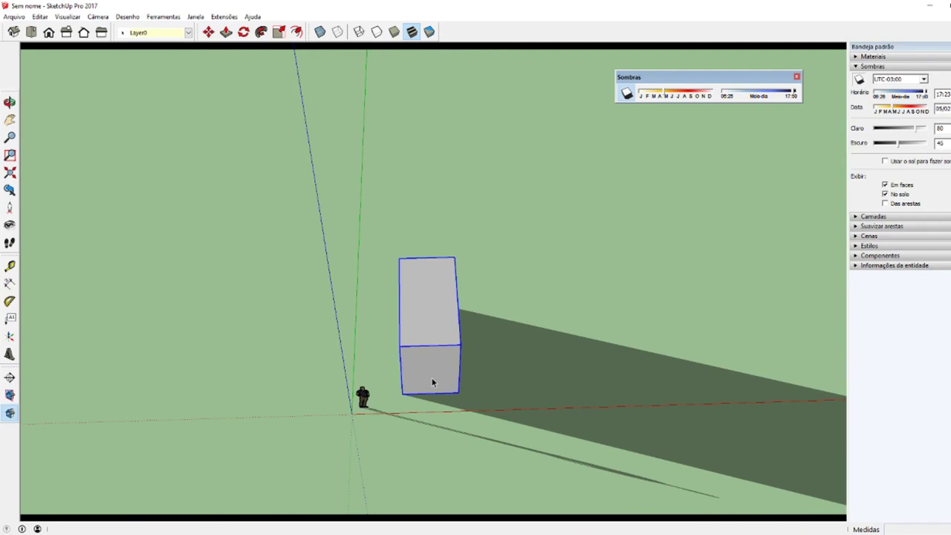
mouse_move(435, 382)
middle_mouse_down()
mouse_move(445, 312)
mouse_move(435, 325)
mouse_move(409, 306)
mouse_move(549, 263)
mouse_move(514, 358)
mouse_move(426, 399)
mouse_move(285, 371)
mouse_move(416, 380)
mouse_move(394, 376)
mouse_move(389, 362)
middle_mouse_up()
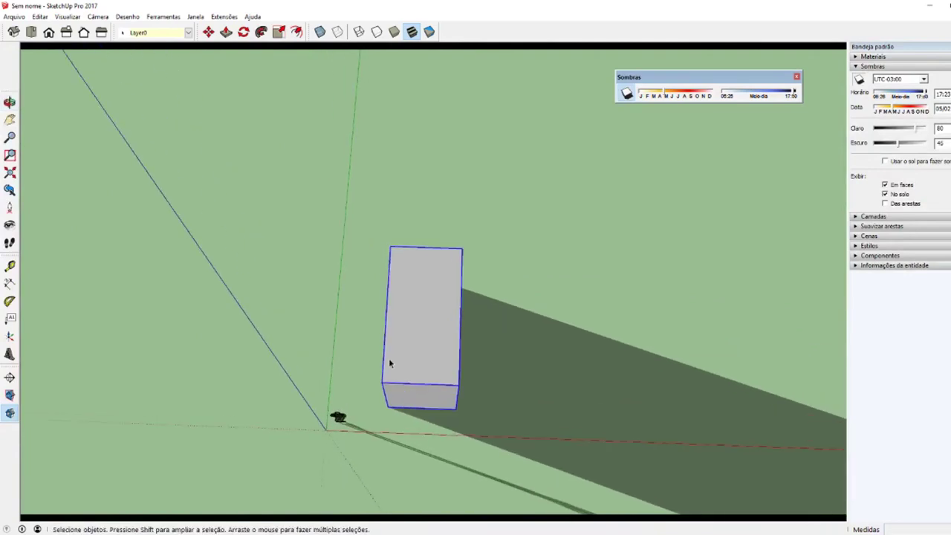
scroll(388, 362, "up", 2)
left_click(626, 93)
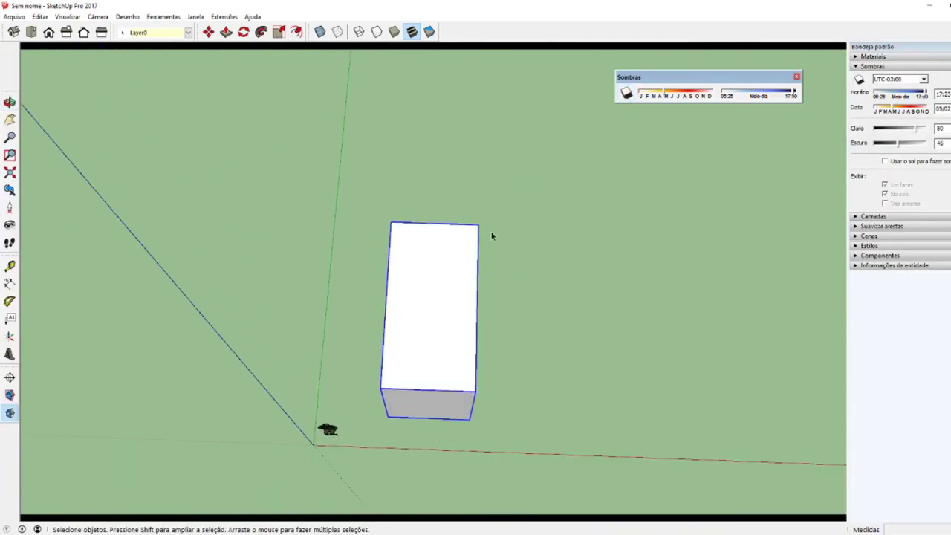
mouse_move(493, 235)
middle_mouse_down()
mouse_move(96, 110)
mouse_move(647, 117)
mouse_move(297, 238)
mouse_move(432, 405)
middle_mouse_up()
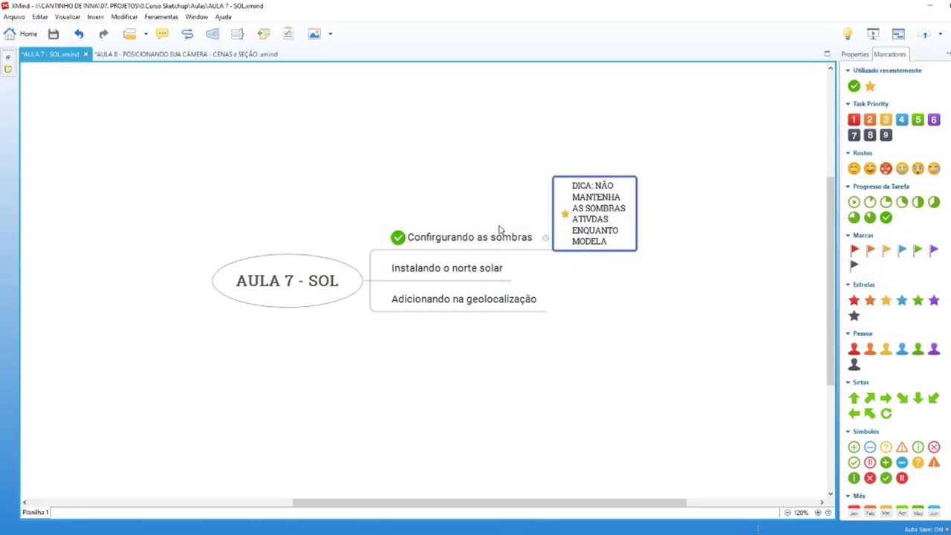
Add the subtopic 'DESABILITE A OPÇÃO PERFIS DO ESTILO!' under Confirgurando as sombras.
left_click(499, 231)
key("Tab")
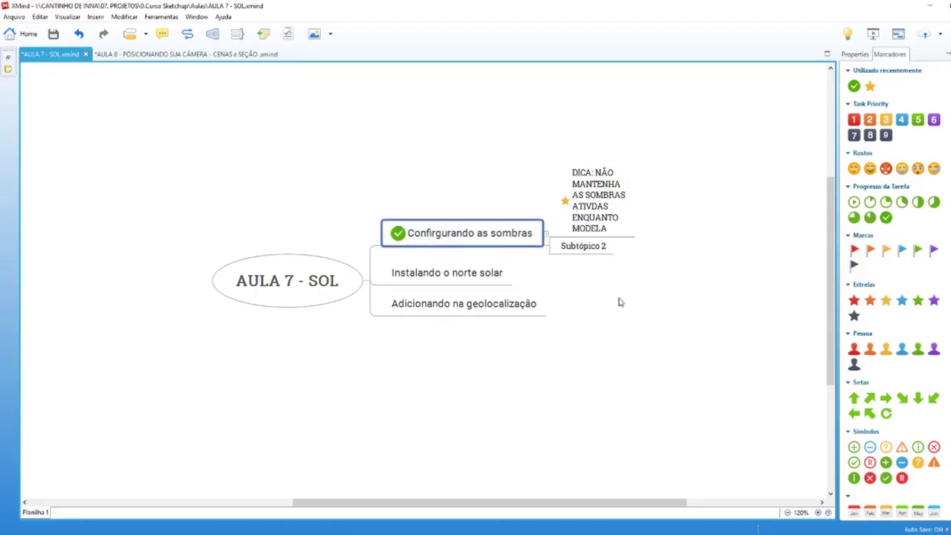
type("DESABI")
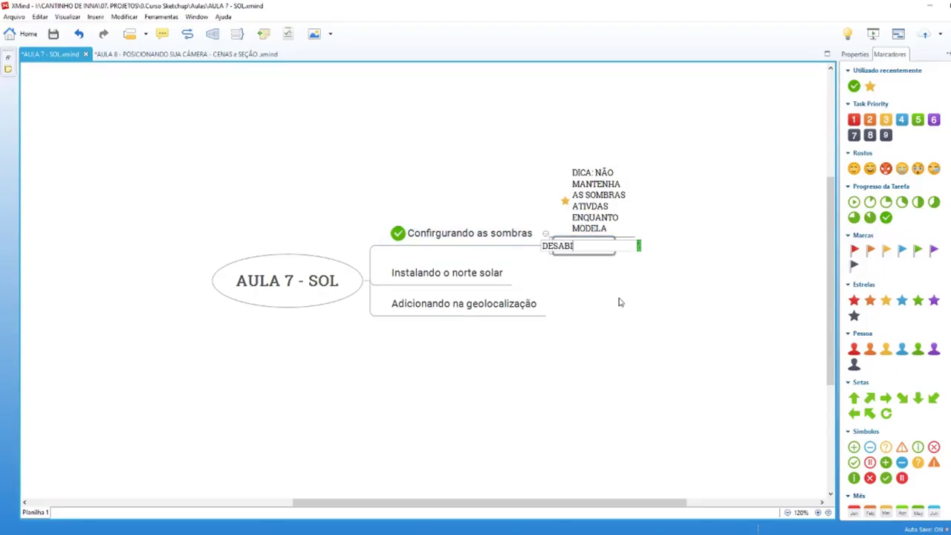
type("LITE A OPÇÃO")
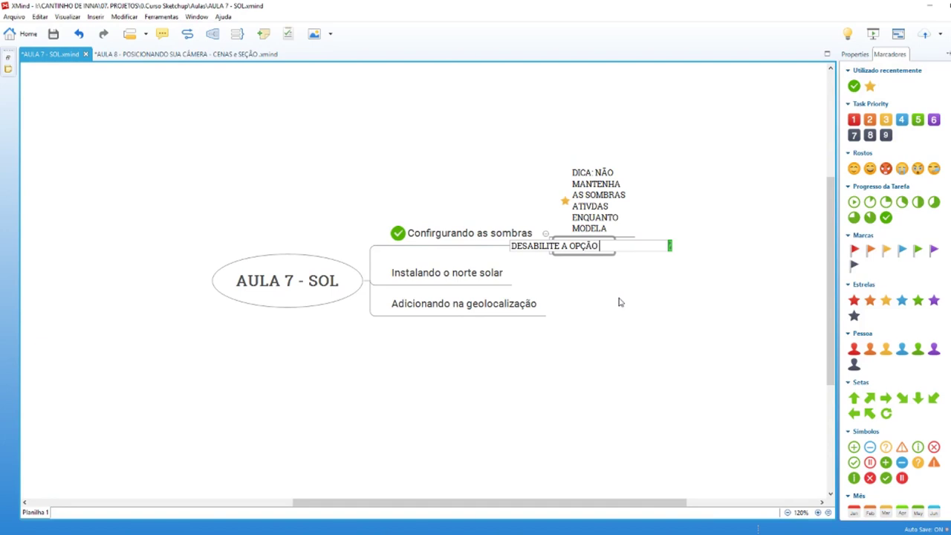
type(" PERFIS DO ESTILO!")
key("Return")
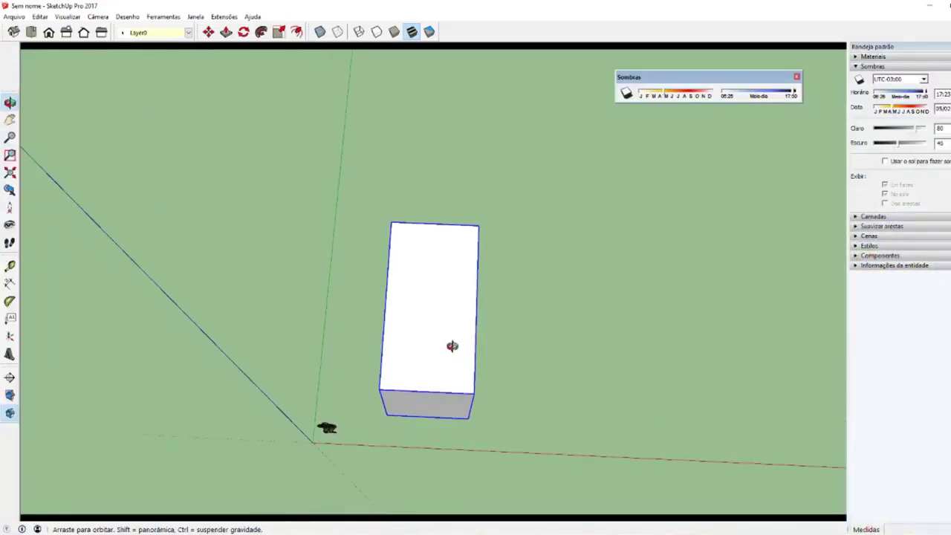
mouse_move(453, 345)
middle_mouse_down()
mouse_move(392, 280)
mouse_move(436, 312)
mouse_move(426, 334)
mouse_move(384, 335)
mouse_move(404, 337)
middle_mouse_up()
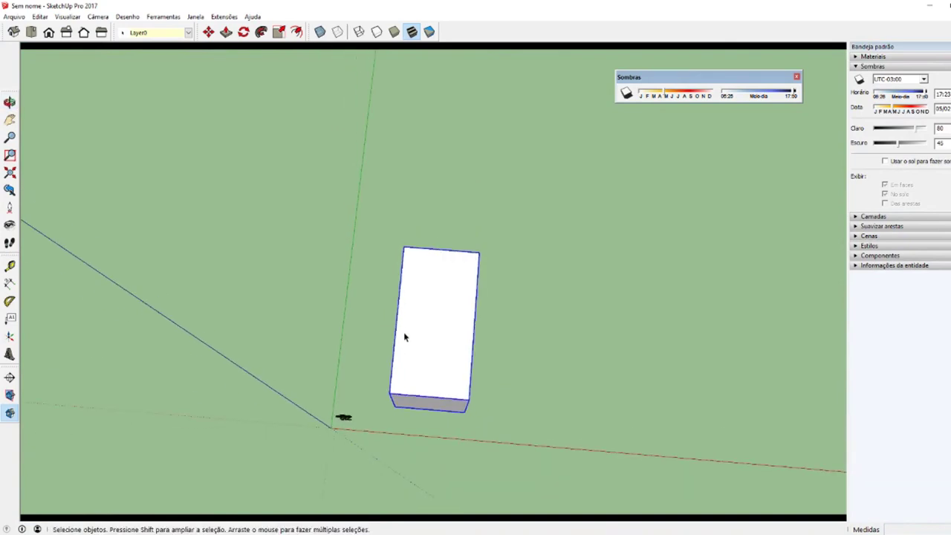
Switch the sun shadows off again and orbit around the box.
left_click(627, 93)
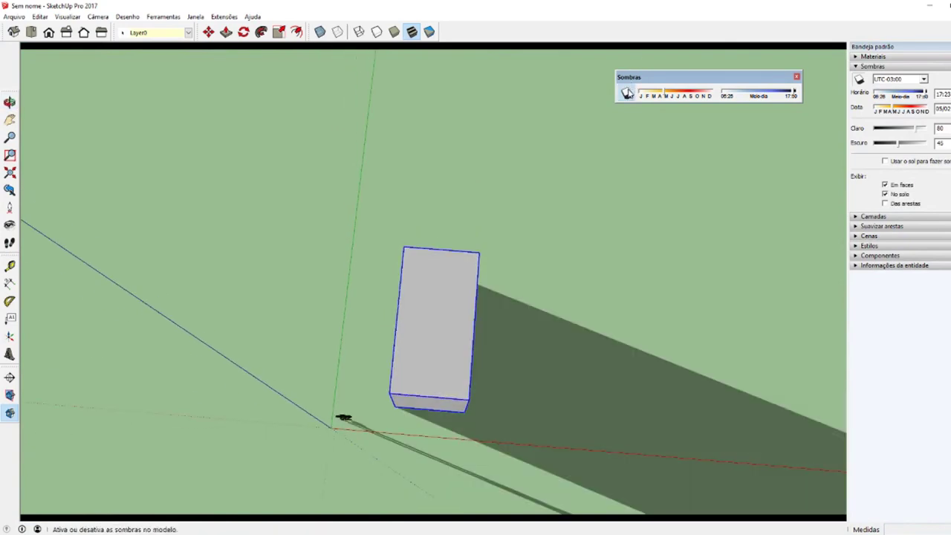
left_click(627, 95)
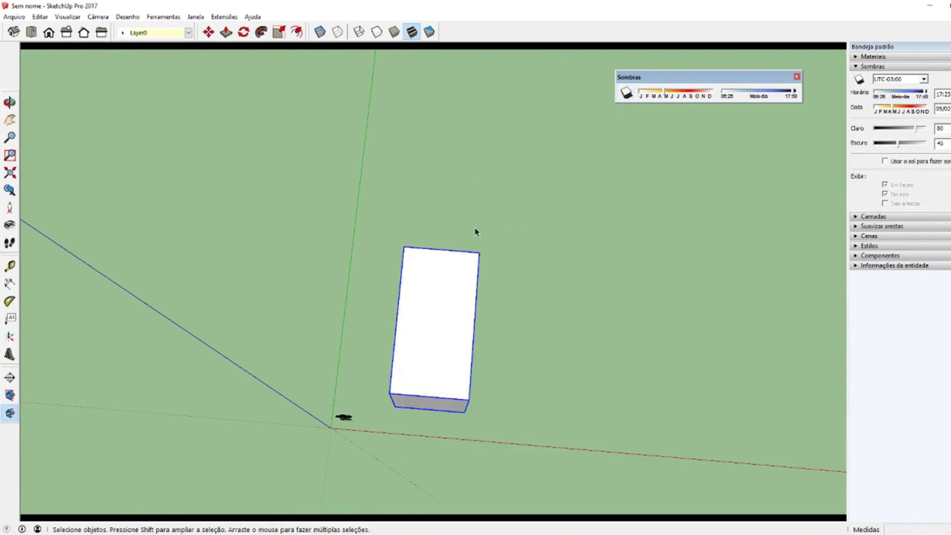
mouse_move(476, 231)
middle_mouse_down()
mouse_move(510, 230)
mouse_move(382, 355)
mouse_move(376, 221)
middle_mouse_up()
scroll(546, 230, "up", 2)
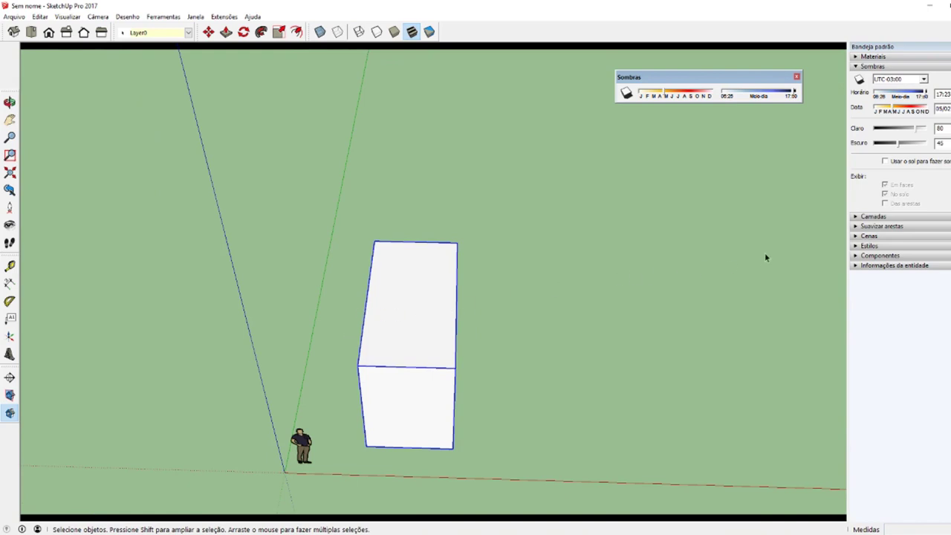
Uncheck Profiles in the edge settings of the Estilo simples style via the Styles tray panel.
left_click(866, 247)
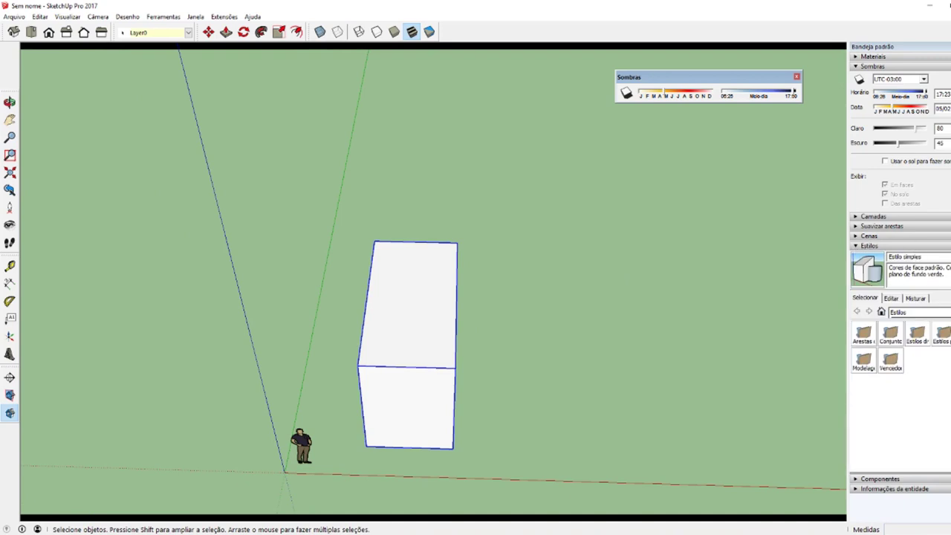
left_click(869, 246)
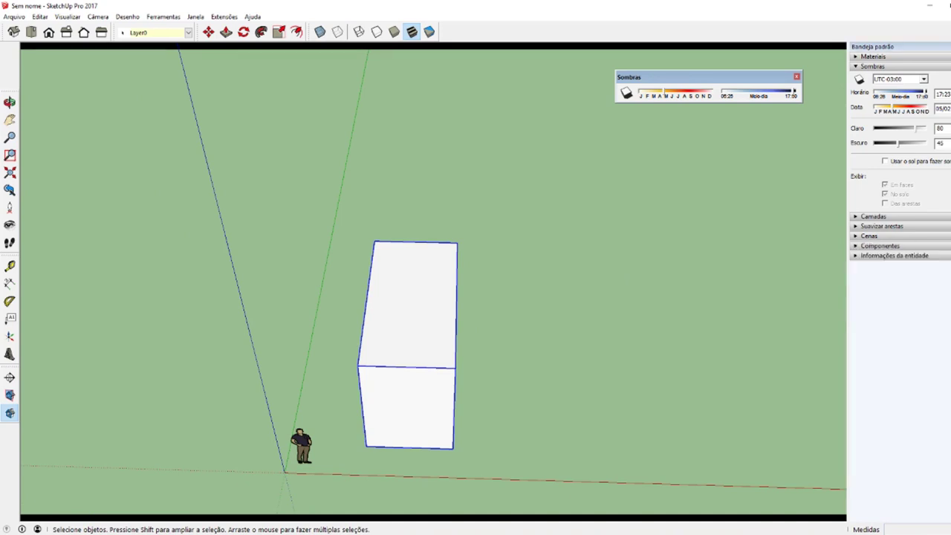
left_click(195, 16)
mouse_move(337, 75)
left_click(323, 92)
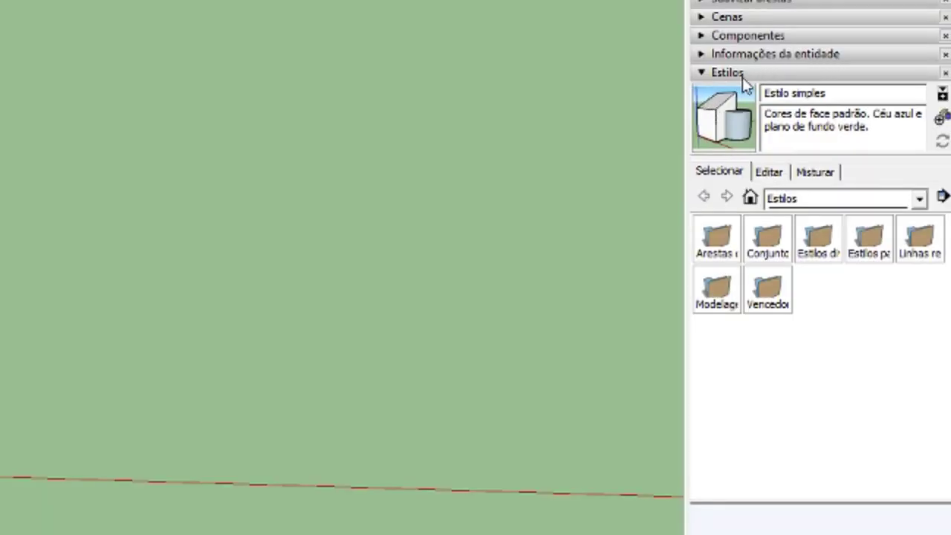
left_click(768, 178)
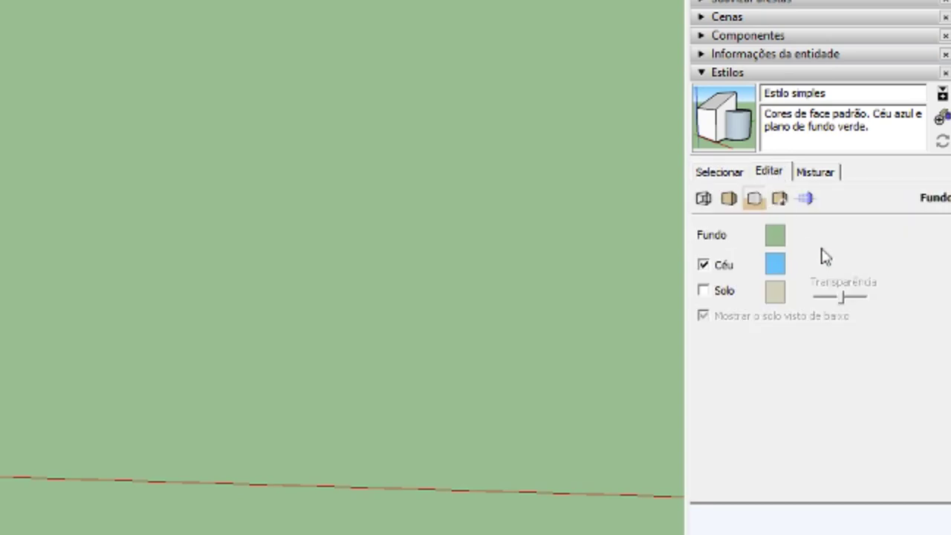
left_click(704, 199)
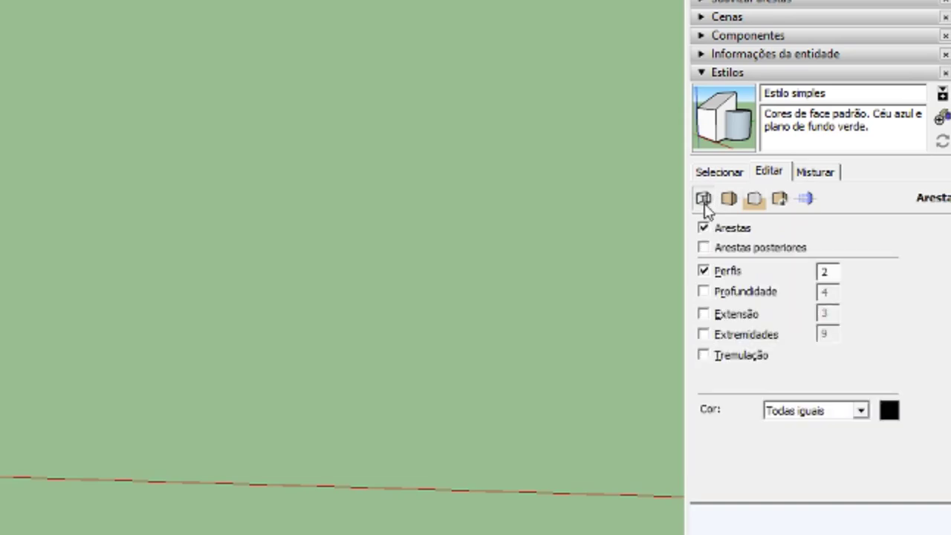
left_click(703, 272)
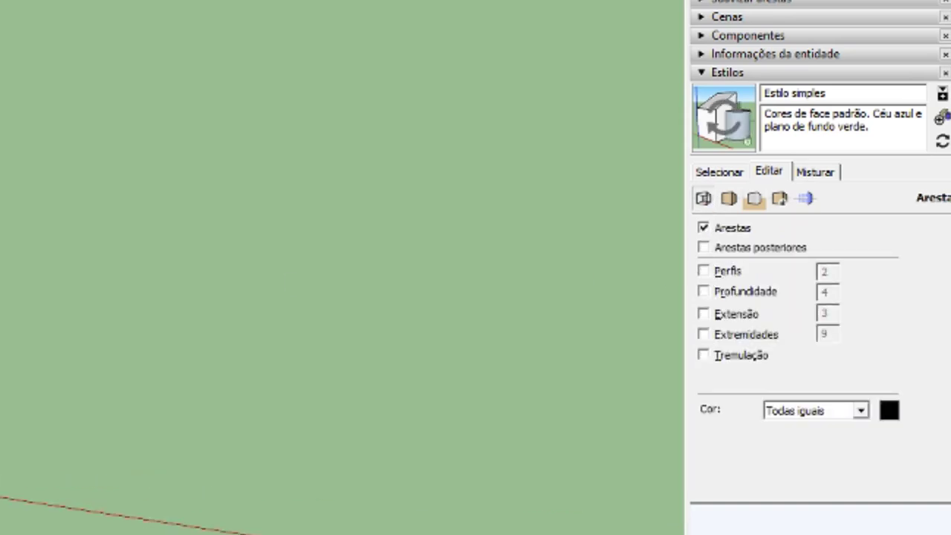
scroll(431, 395, "up", 2)
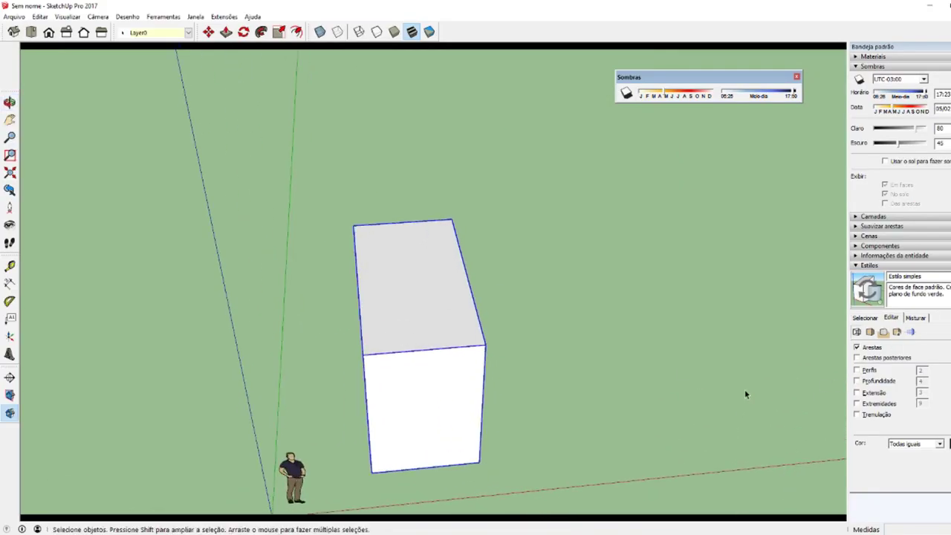
mouse_move(746, 394)
middle_mouse_down()
mouse_move(59, 392)
mouse_move(206, 439)
middle_mouse_up()
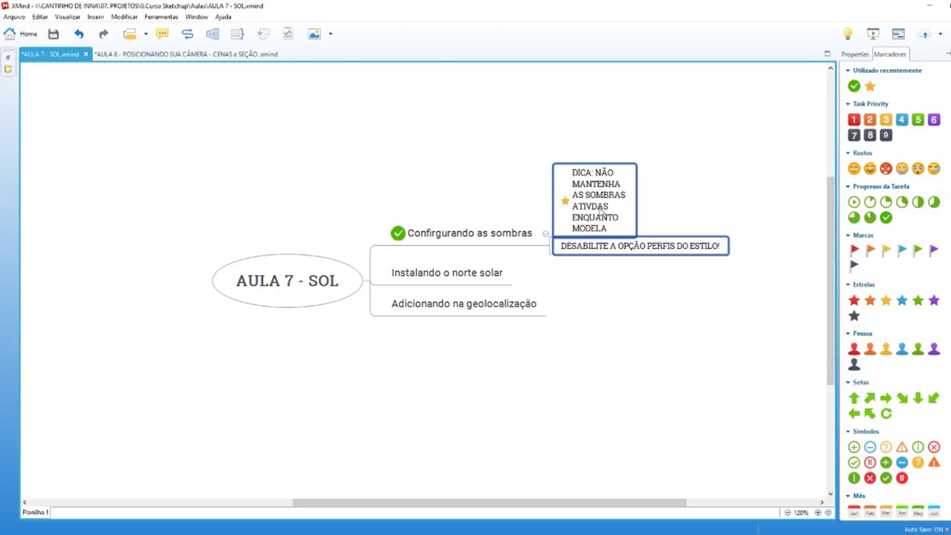
left_click(600, 253)
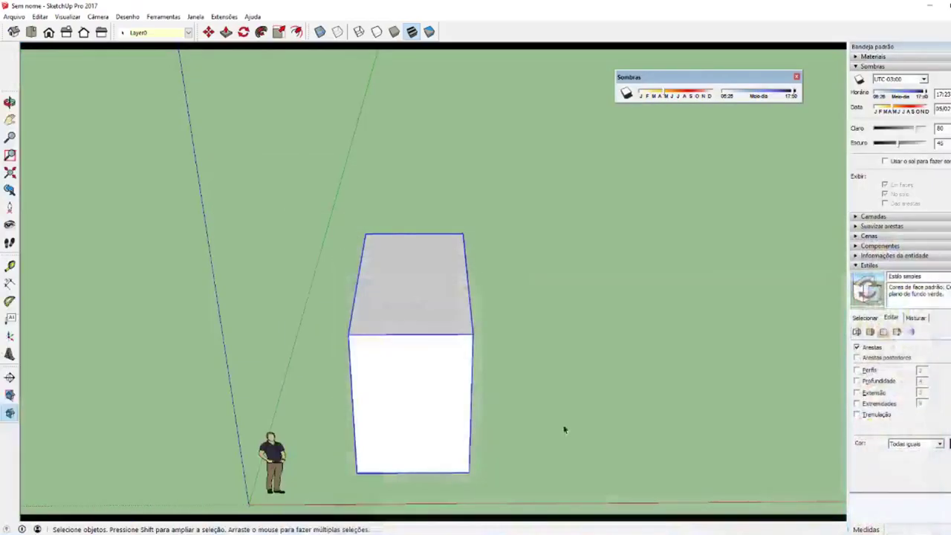
mouse_move(565, 431)
middle_mouse_down()
mouse_move(269, 291)
mouse_move(371, 471)
mouse_move(857, 381)
middle_mouse_up()
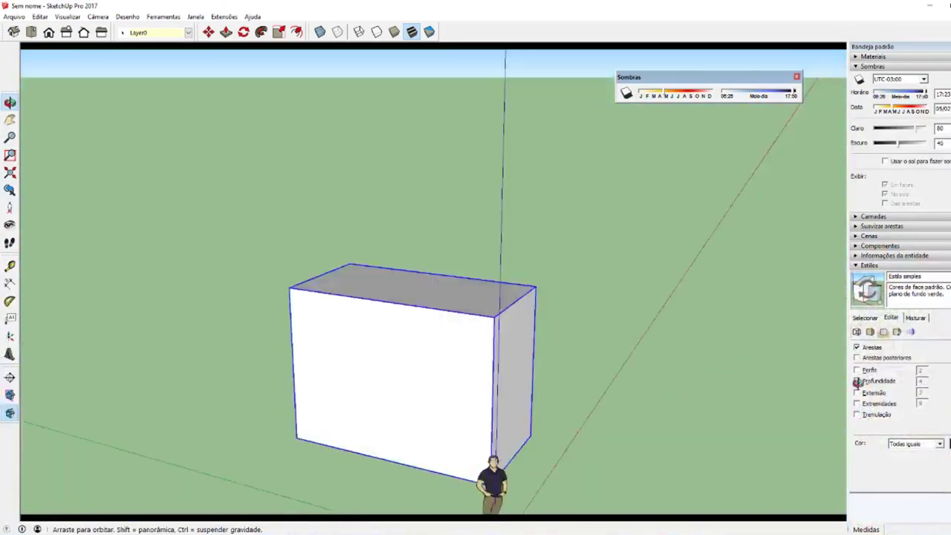
mouse_move(856, 381)
left_mouse_down()
mouse_move(213, 216)
mouse_move(547, 505)
mouse_move(450, 250)
mouse_move(396, 502)
left_mouse_up()
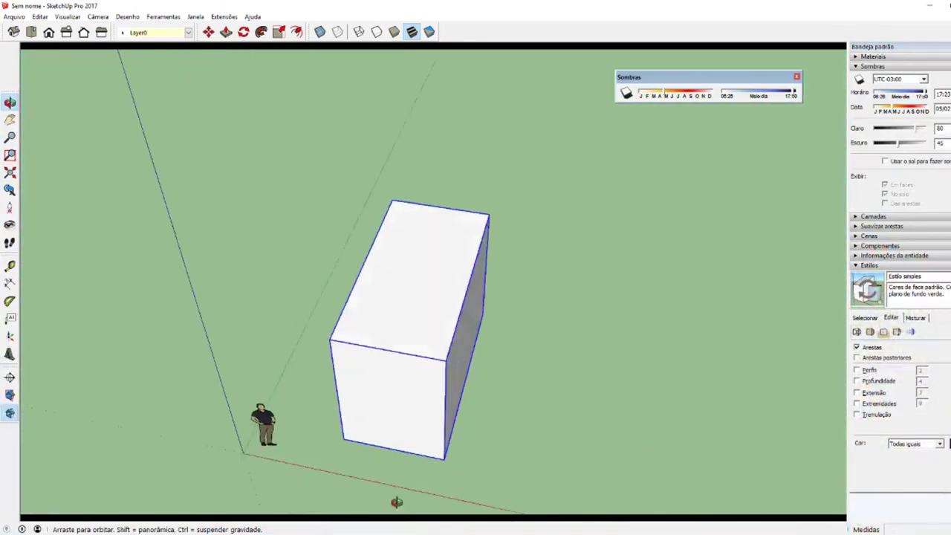
mouse_move(397, 502)
middle_mouse_down()
mouse_move(376, 393)
mouse_move(477, 388)
mouse_move(442, 403)
mouse_move(459, 416)
mouse_move(456, 386)
mouse_move(425, 416)
mouse_move(471, 446)
middle_mouse_up()
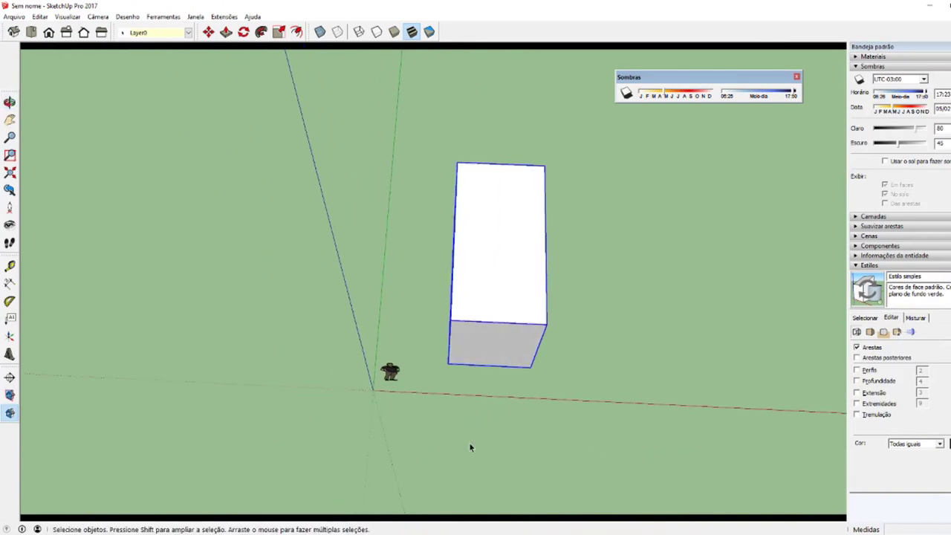
mouse_move(480, 350)
middle_mouse_down()
mouse_move(433, 149)
mouse_move(403, 216)
middle_mouse_up()
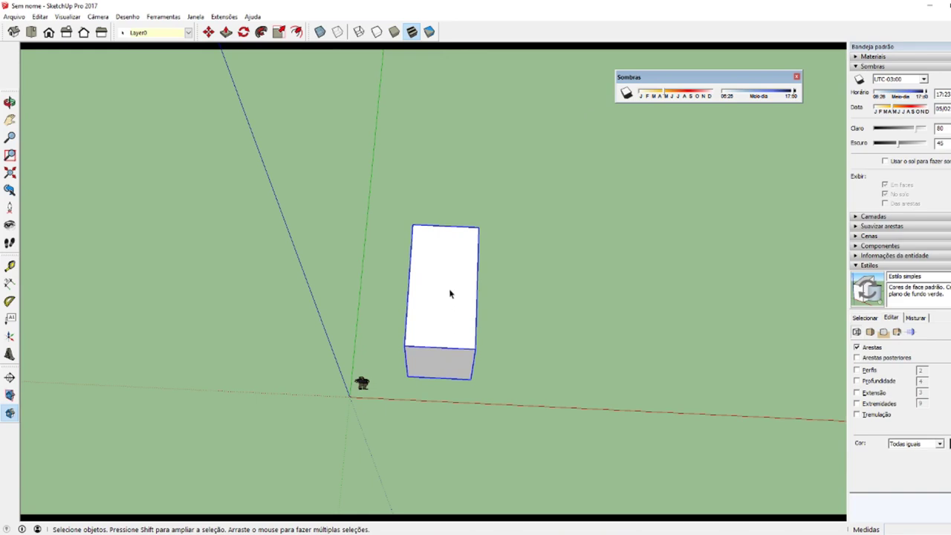
key("m")
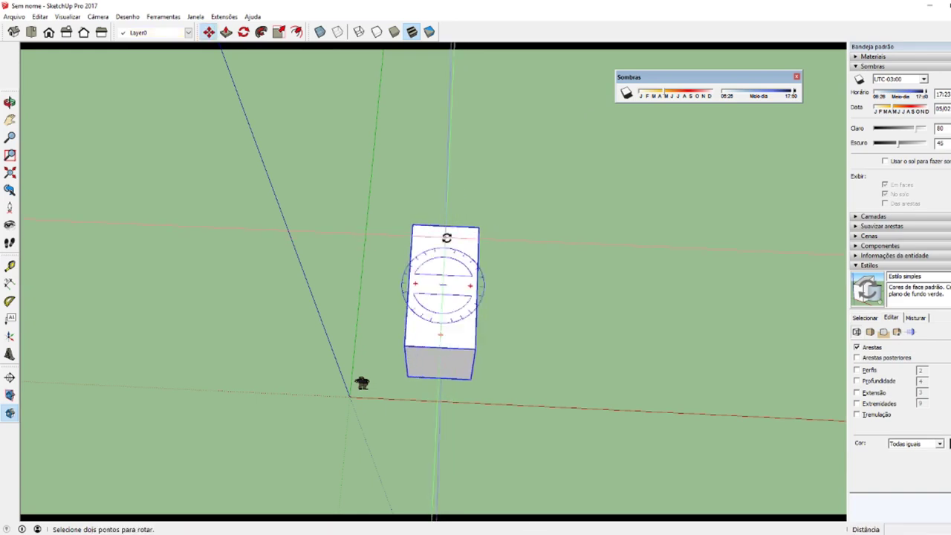
key("space")
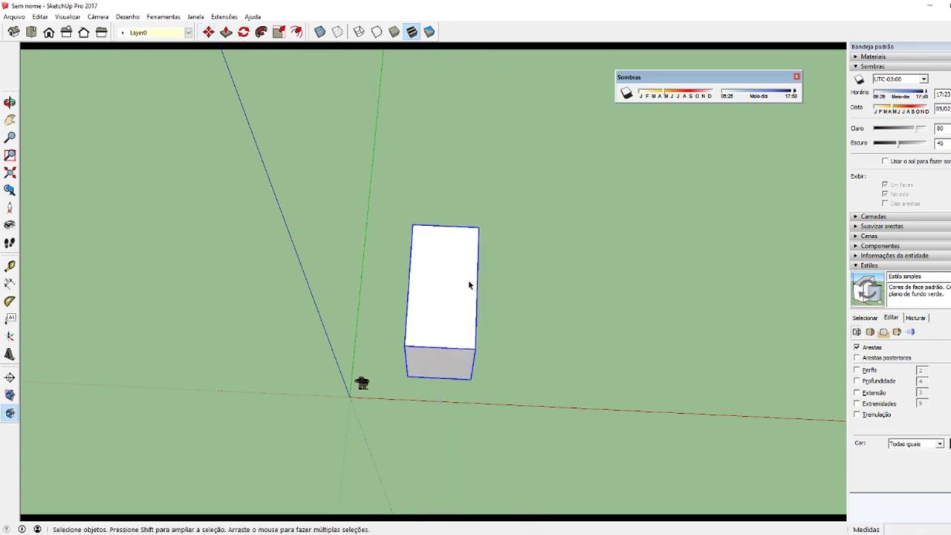
mouse_move(468, 284)
middle_mouse_down()
mouse_move(424, 316)
mouse_move(442, 132)
middle_mouse_up()
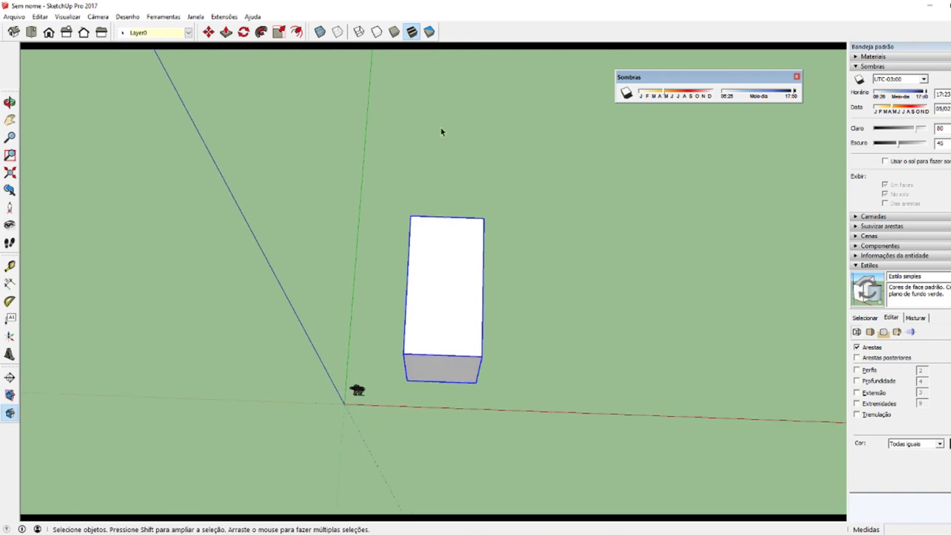
Show the Solar North toolbar and place it over the model view.
right_click(456, 37)
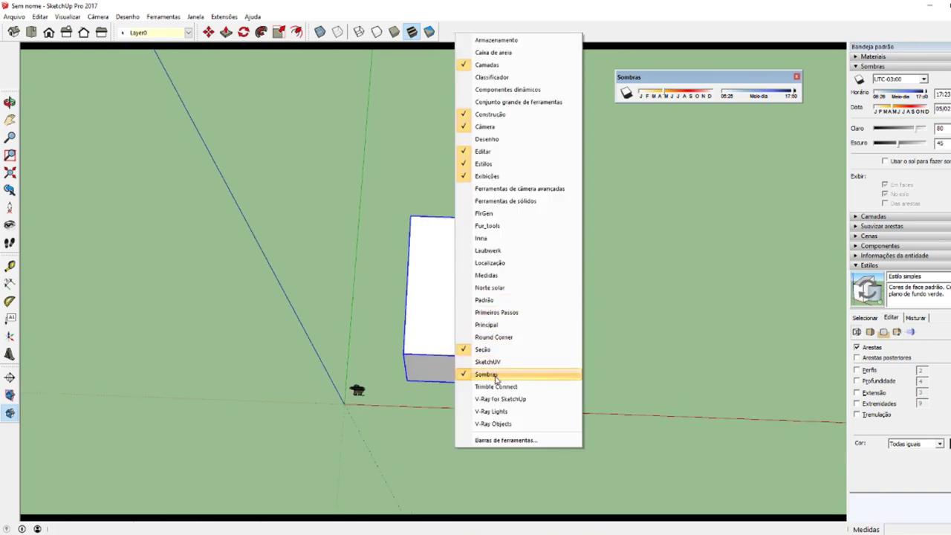
left_click(511, 289)
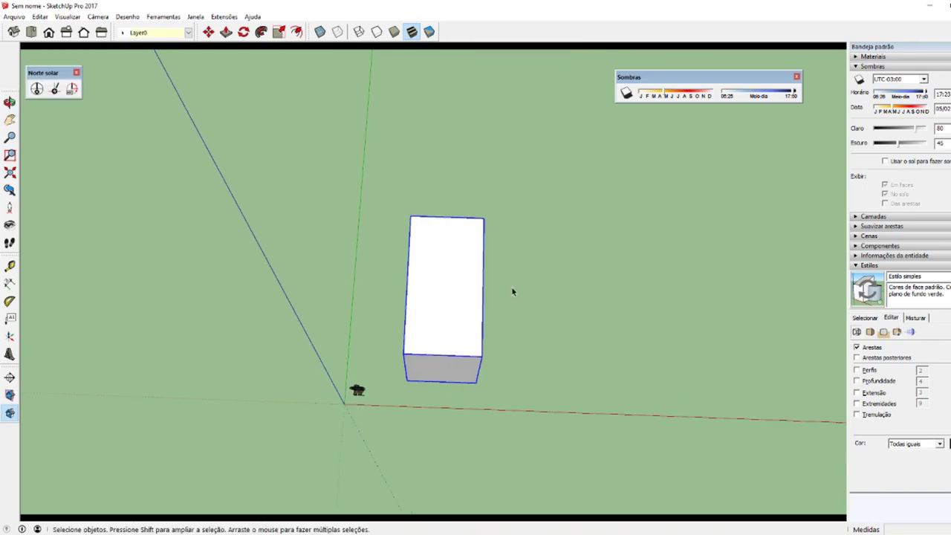
left_click_drag(58, 75, 441, 110)
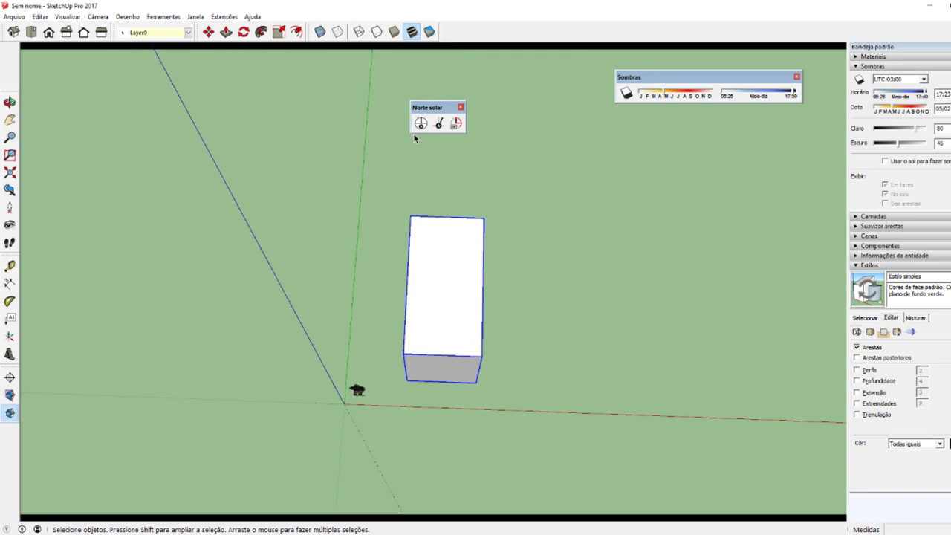
mouse_move(387, 143)
middle_mouse_down()
mouse_move(391, 177)
mouse_move(404, 151)
middle_mouse_up()
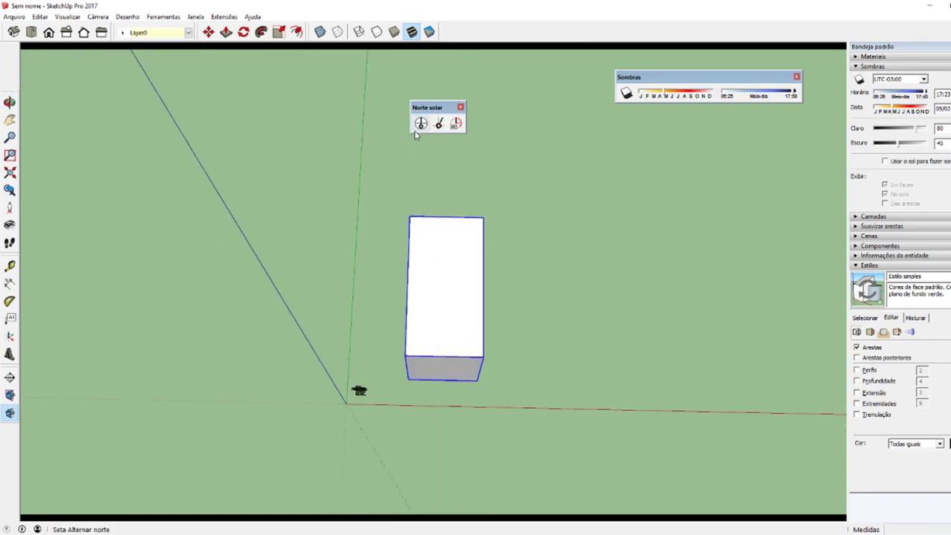
mouse_move(376, 204)
middle_mouse_down()
mouse_move(350, 141)
mouse_move(367, 64)
mouse_move(385, 128)
mouse_move(329, 117)
mouse_move(378, 75)
mouse_move(331, 81)
mouse_move(380, 108)
mouse_move(355, 325)
middle_mouse_up()
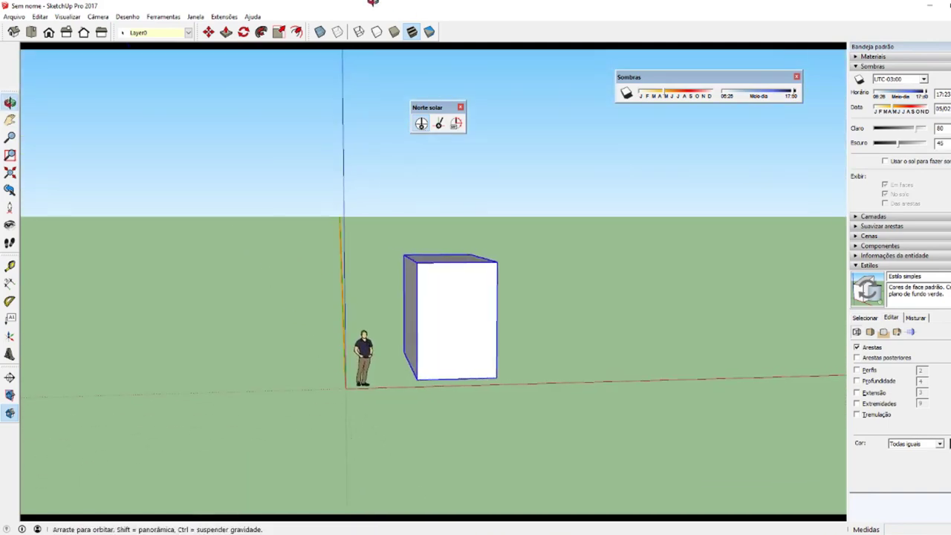
scroll(355, 326, "up", 1)
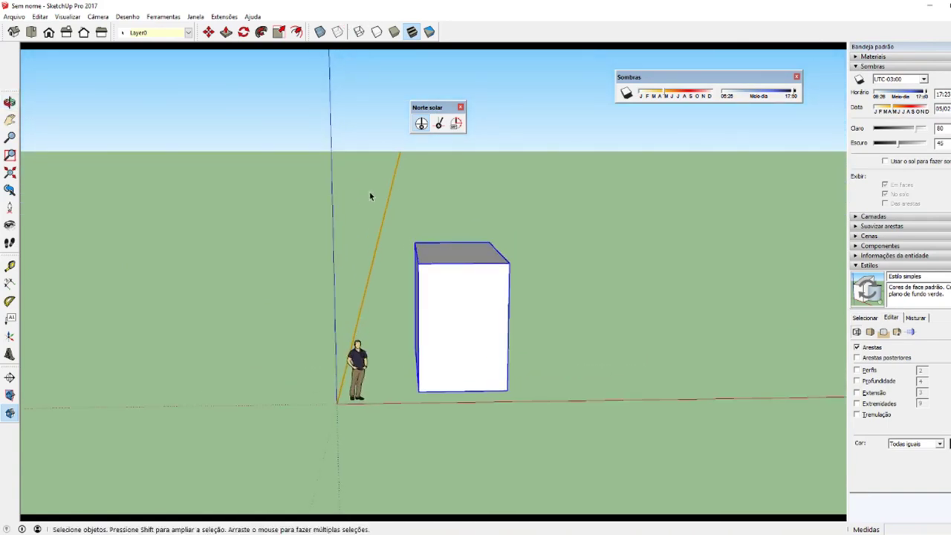
mouse_move(384, 215)
middle_mouse_down()
mouse_move(363, 140)
mouse_move(391, 164)
mouse_move(364, 132)
mouse_move(360, 275)
mouse_move(403, 255)
mouse_move(352, 221)
middle_mouse_up()
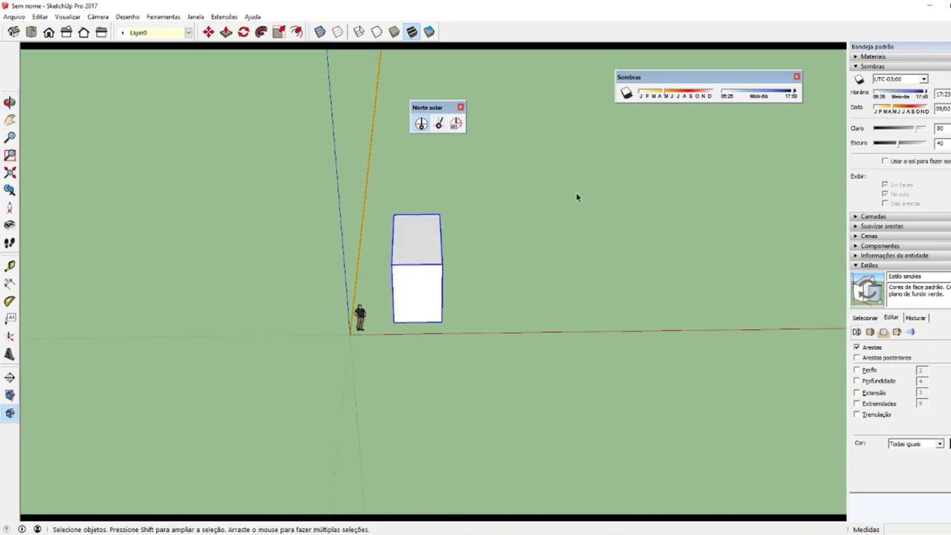
middle_click_drag(477, 191, 441, 144)
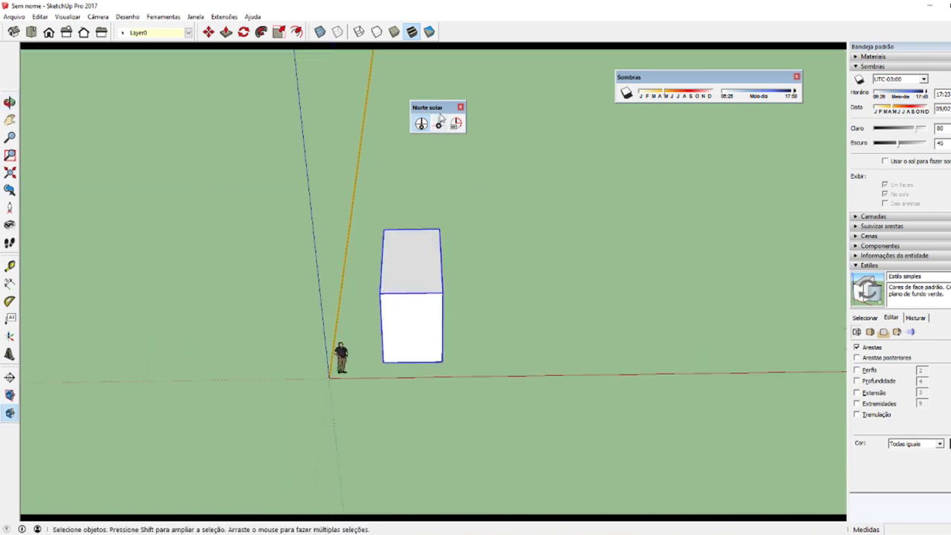
Set solar north to about 43° from the origin, with shadows turned back on.
left_click(420, 124)
scroll(356, 457, "up", 1)
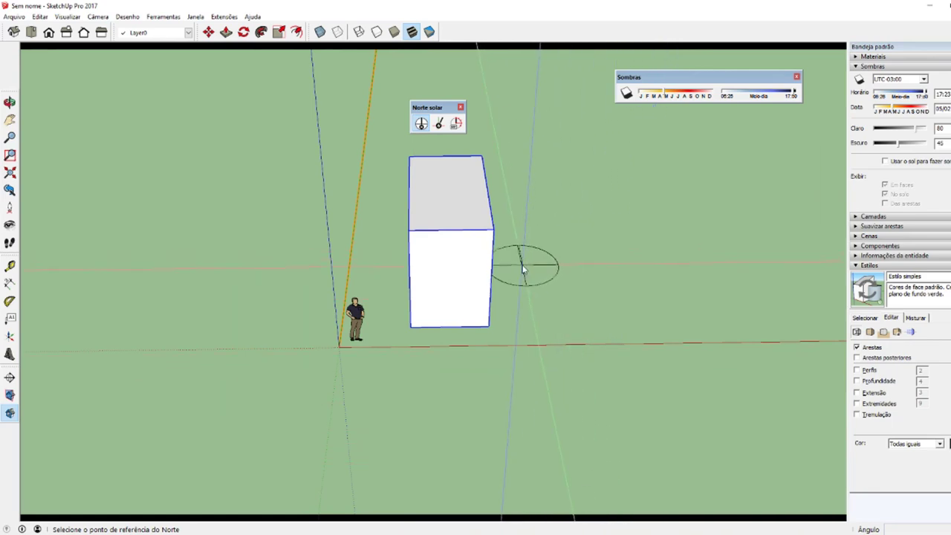
key("o")
middle_click_drag(521, 274, 499, 483)
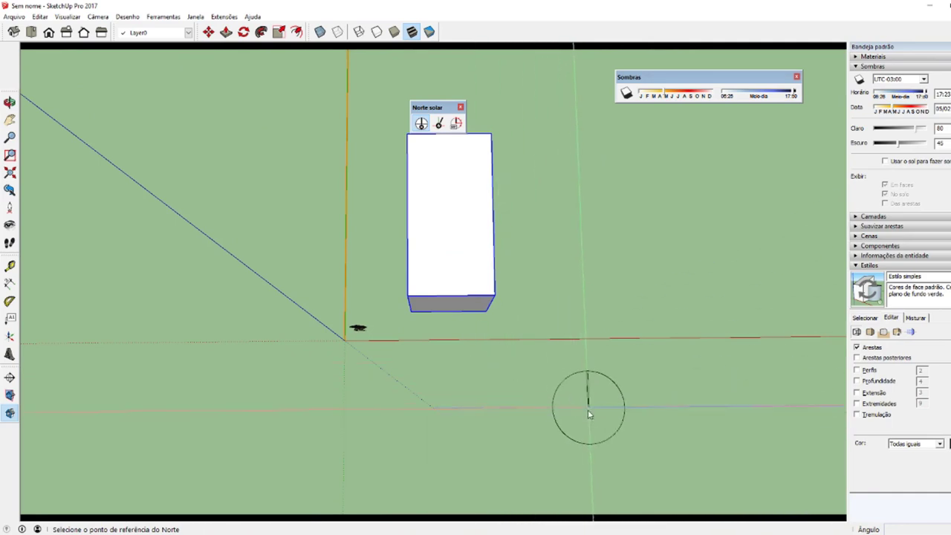
left_click(626, 94)
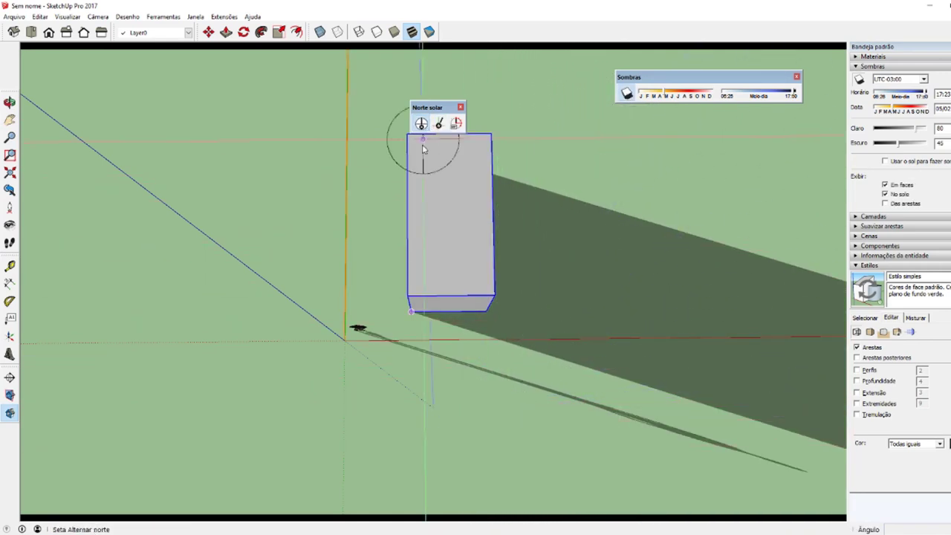
left_click(466, 450)
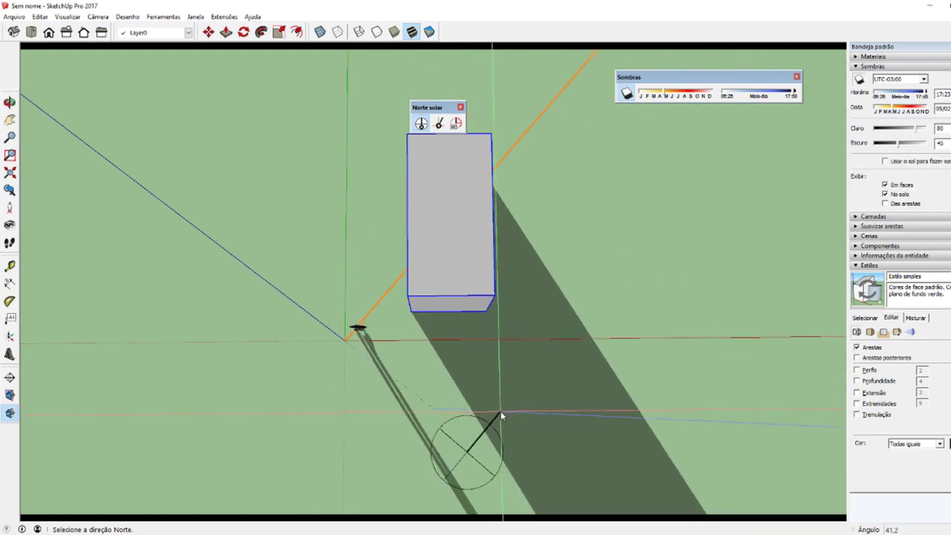
left_click(501, 413)
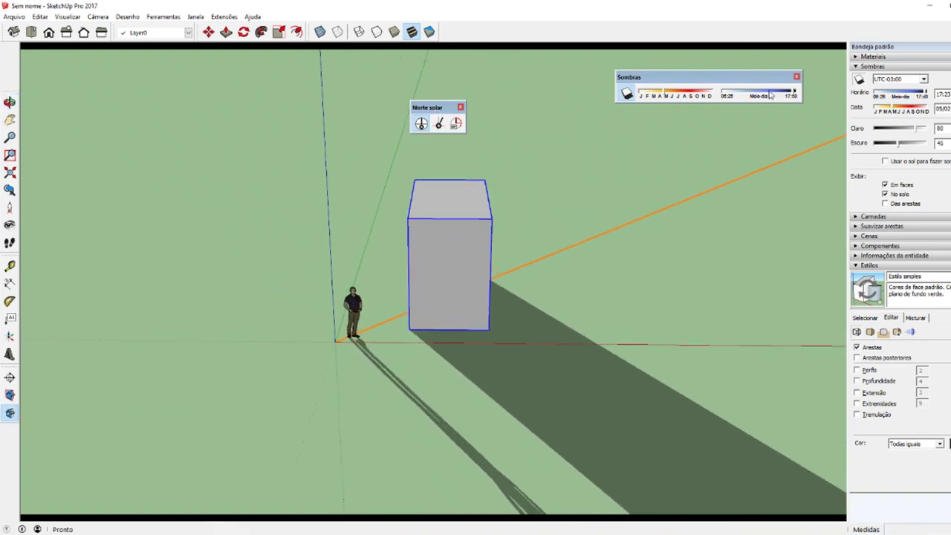
Move the sun to 13:26 on 07/07 and orbit to inspect the turned shadow.
left_click_drag(770, 94, 775, 94)
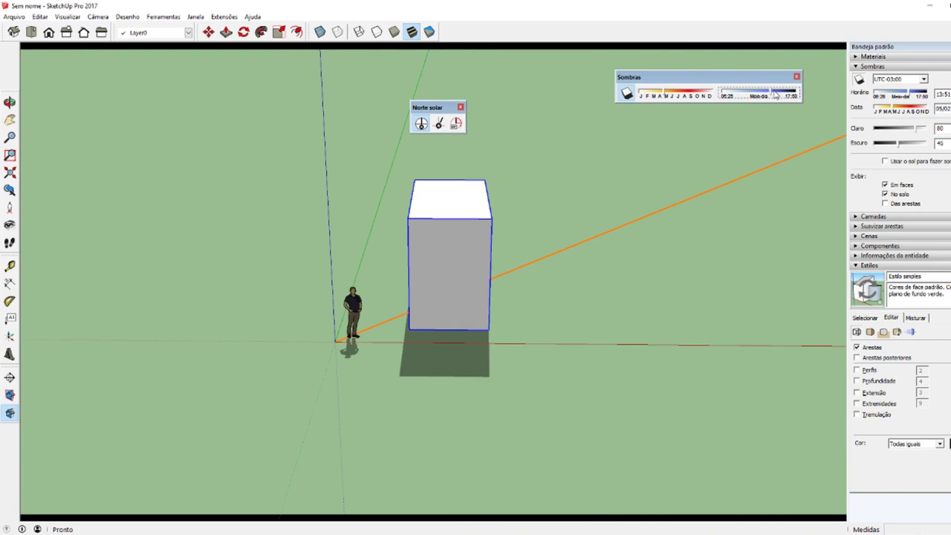
middle_click_drag(504, 239, 299, 293)
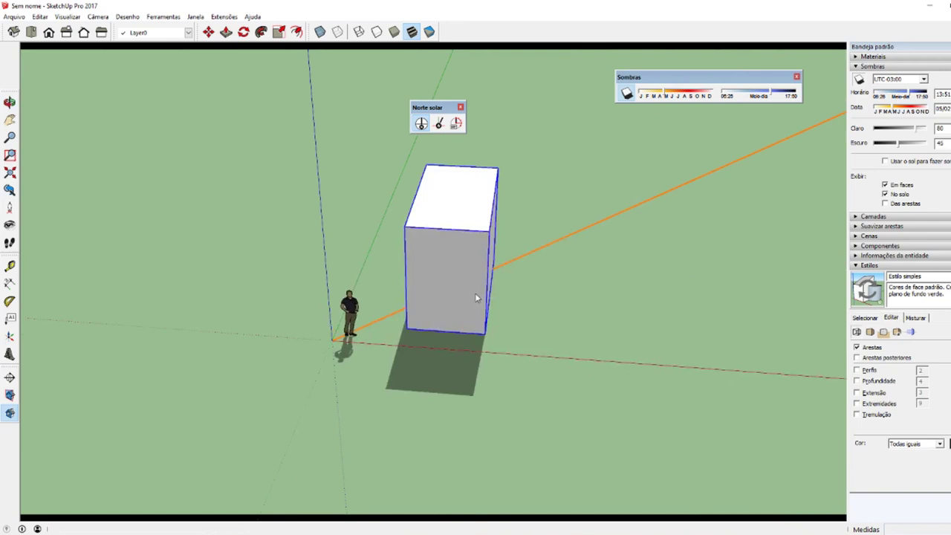
mouse_move(475, 293)
middle_mouse_down()
mouse_move(324, 294)
mouse_move(512, 304)
middle_mouse_up()
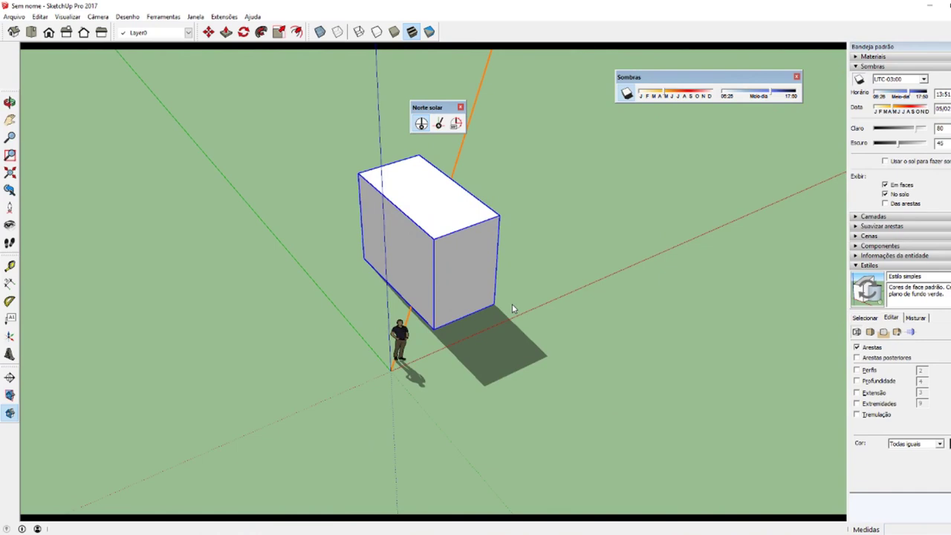
mouse_move(512, 304)
middle_mouse_down()
mouse_move(319, 230)
mouse_move(547, 268)
mouse_move(612, 319)
mouse_move(59, 193)
mouse_move(517, 292)
mouse_move(197, 340)
mouse_move(476, 323)
mouse_move(578, 178)
mouse_move(465, 339)
mouse_move(511, 325)
middle_mouse_up()
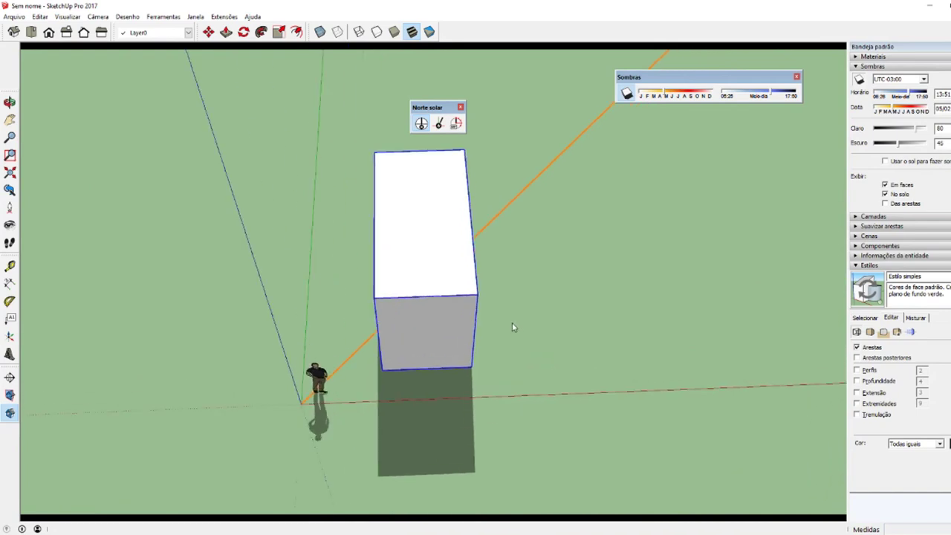
left_click_drag(790, 90, 765, 92)
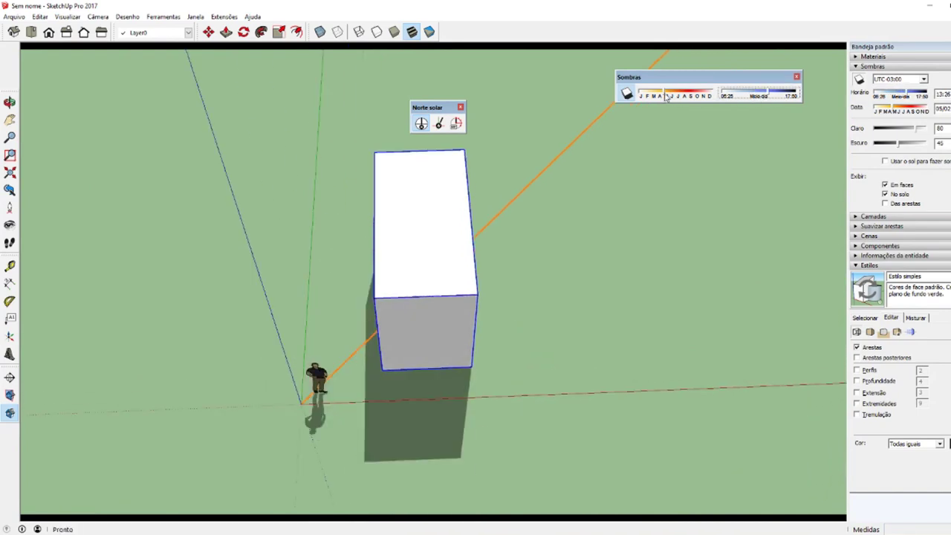
mouse_move(667, 95)
left_mouse_down()
mouse_move(680, 97)
mouse_move(666, 104)
left_mouse_up()
mouse_move(584, 160)
middle_mouse_down()
mouse_move(541, 213)
mouse_move(501, 223)
mouse_move(492, 191)
middle_mouse_up()
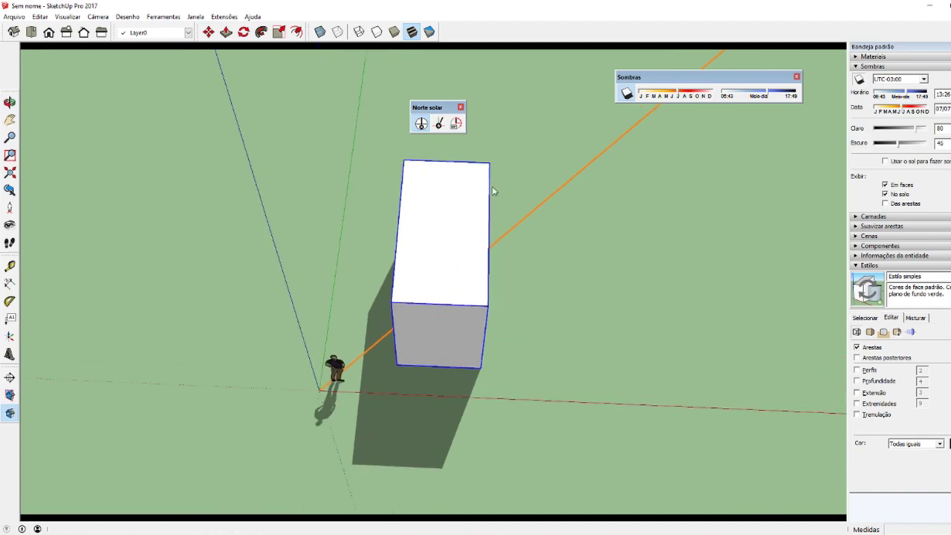
Enter an exact north angle of 60 and orbit to check the redirected shadows.
left_click(457, 124)
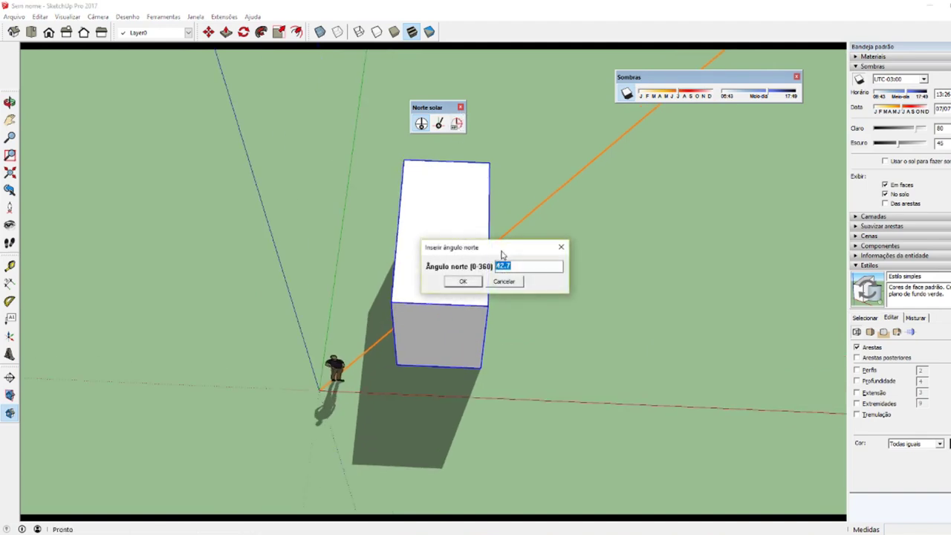
mouse_move(502, 255)
left_mouse_down()
mouse_move(620, 234)
mouse_move(608, 258)
left_mouse_up()
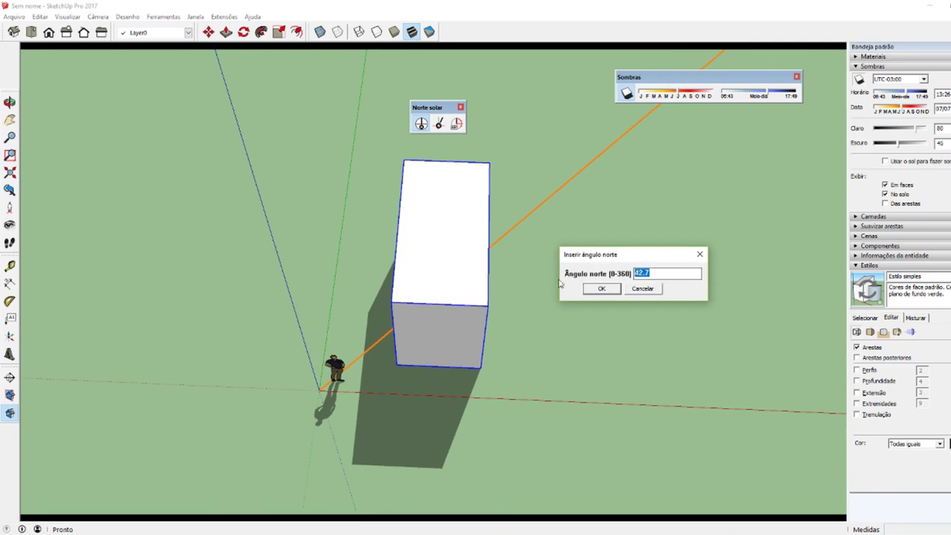
type("60")
left_click(601, 289)
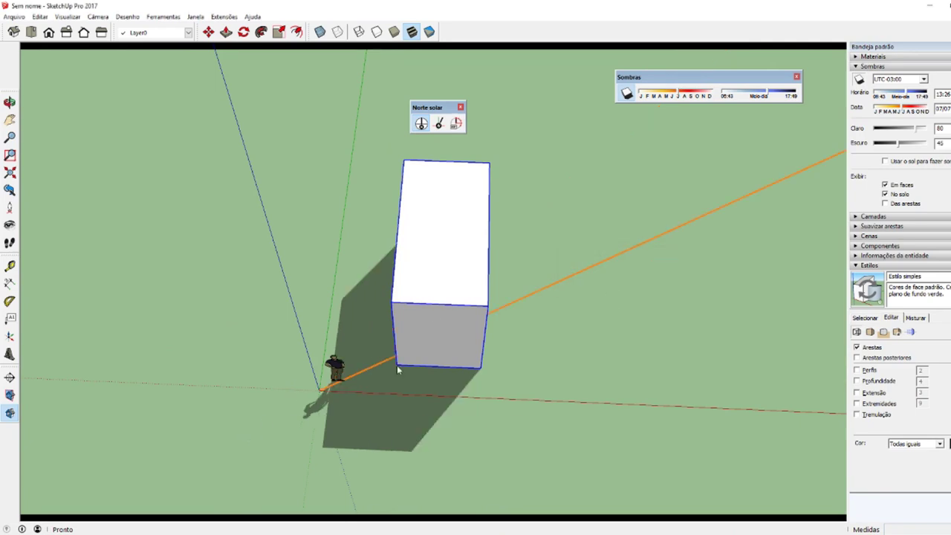
mouse_move(811, 222)
middle_mouse_down()
mouse_move(588, 245)
mouse_move(446, 130)
middle_mouse_up()
left_click_drag(459, 108, 312, 119)
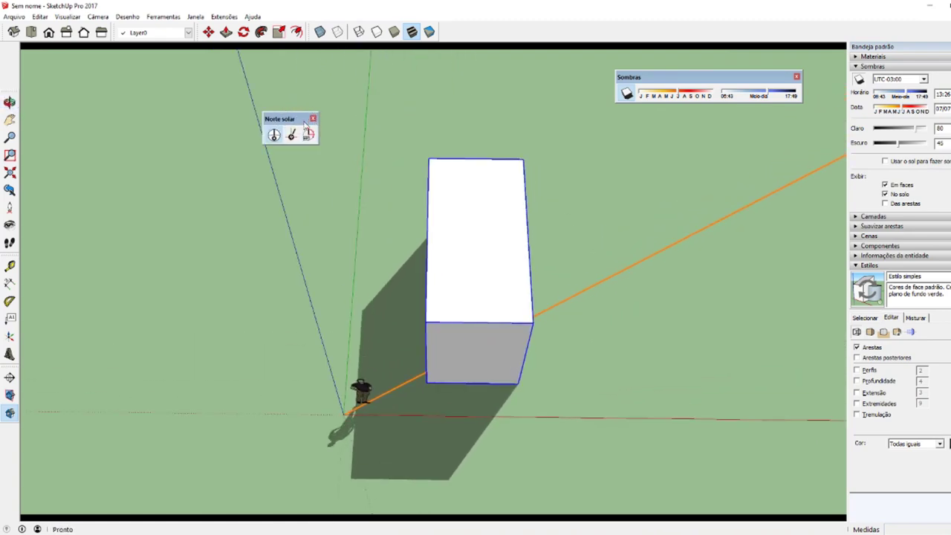
Close the Solar North toolbar and open the Extension Warehouse from the Janela menu.
left_click(314, 120)
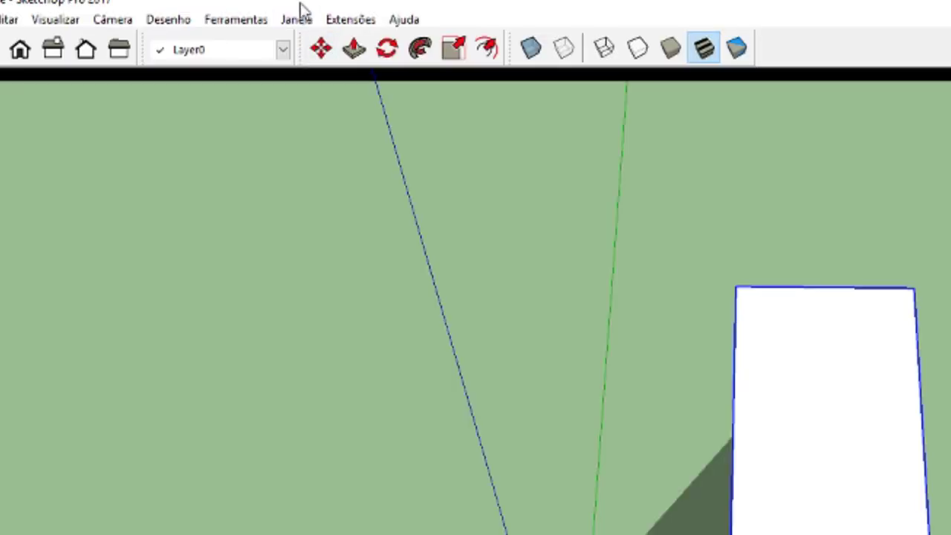
left_click(297, 20)
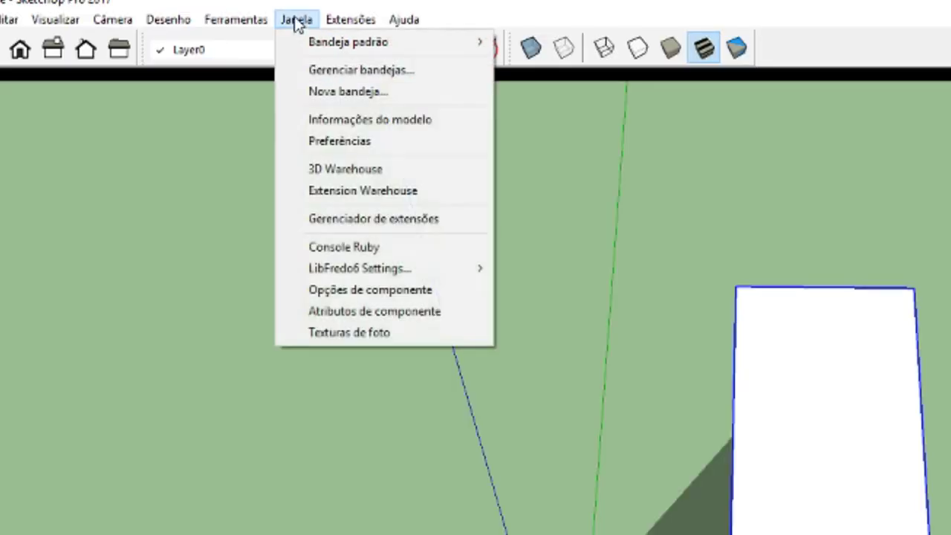
left_click(340, 192)
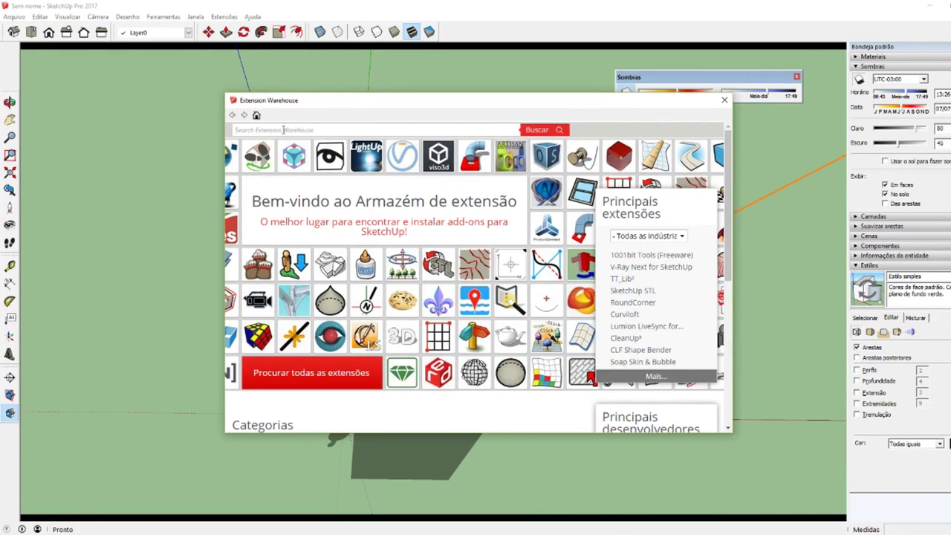
Search 'SOLAR NORTH', open the Solar North extension page and try Baixar.
left_click(283, 130)
type("SOL")
type("AR NORTH")
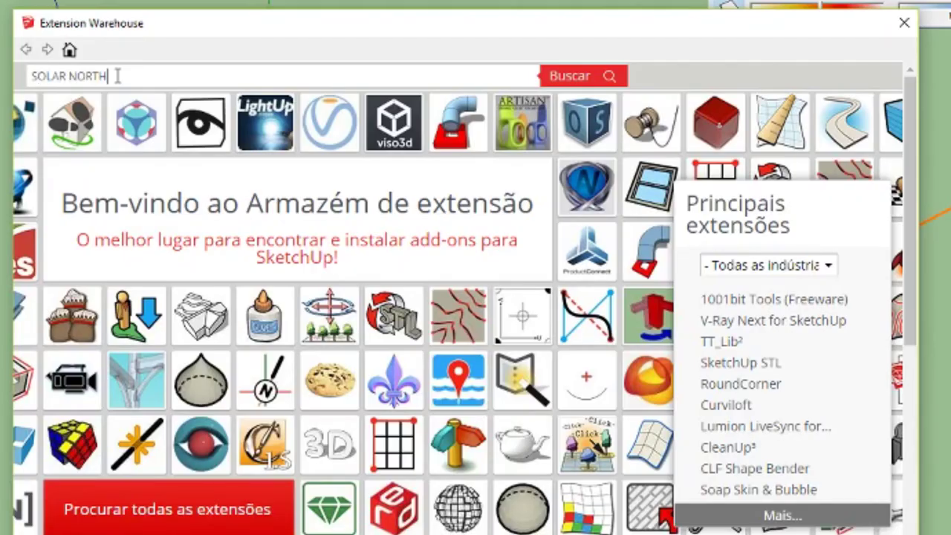
left_click(563, 79)
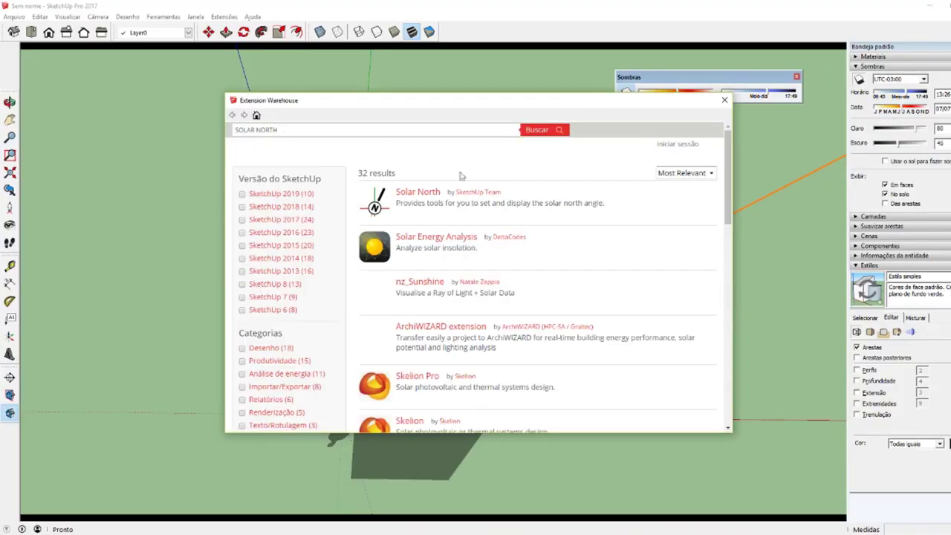
left_click(420, 195)
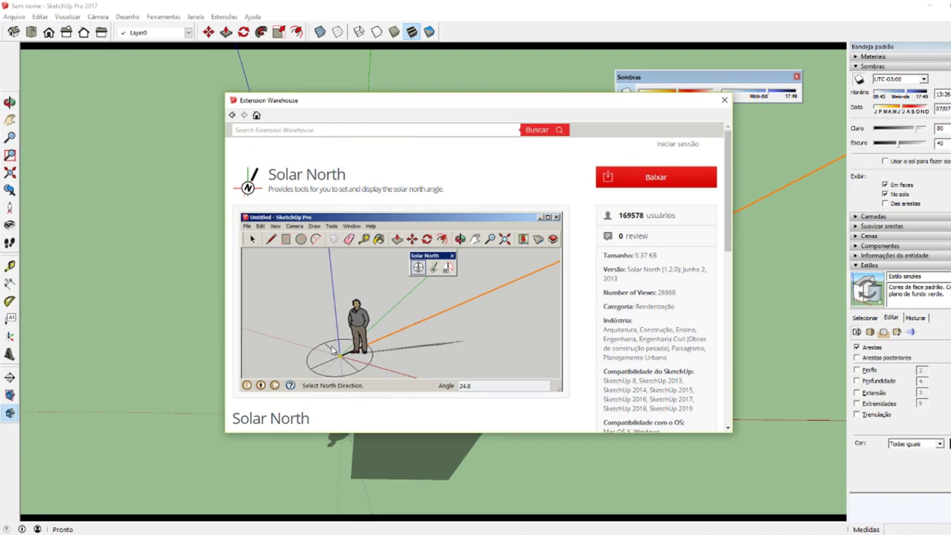
left_click(655, 179)
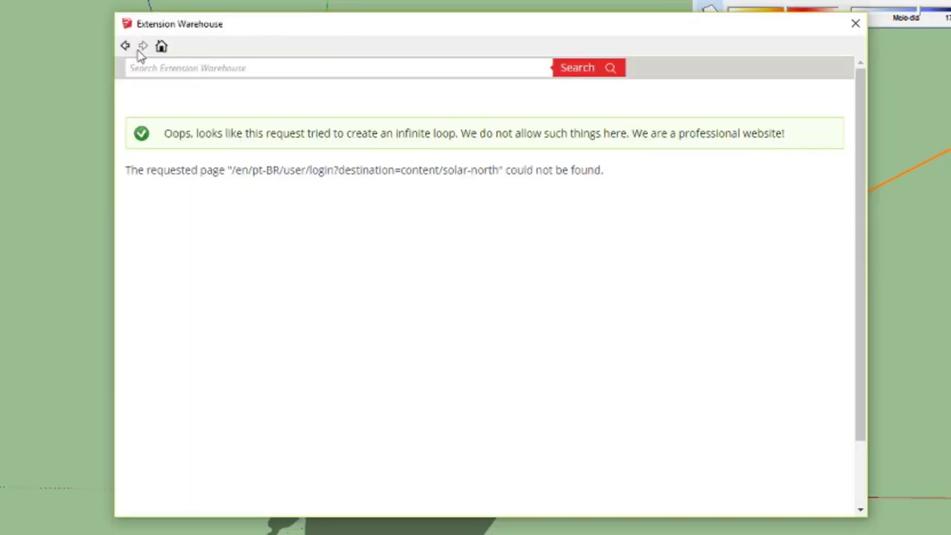
Return to the Solar North page and sign in to the Extension Warehouse with a Google account.
left_click(232, 115)
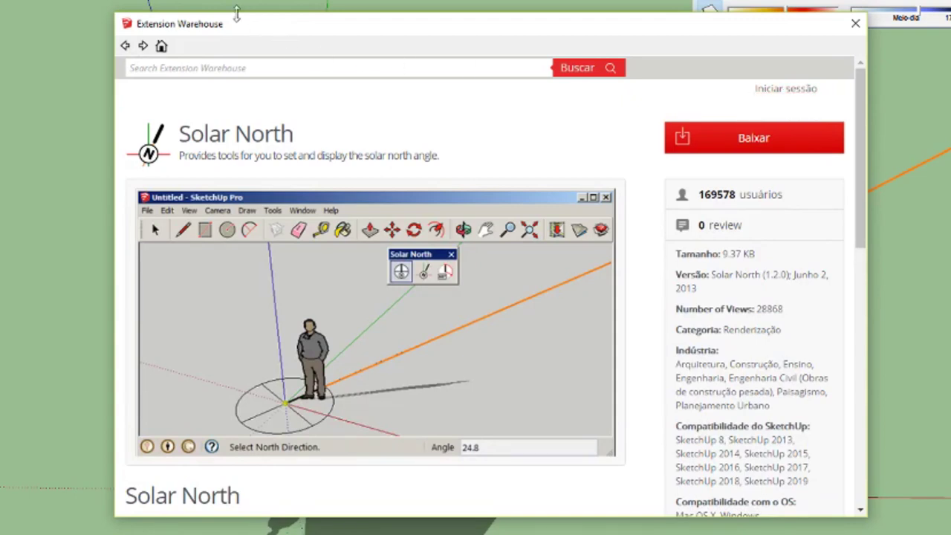
left_click(782, 92)
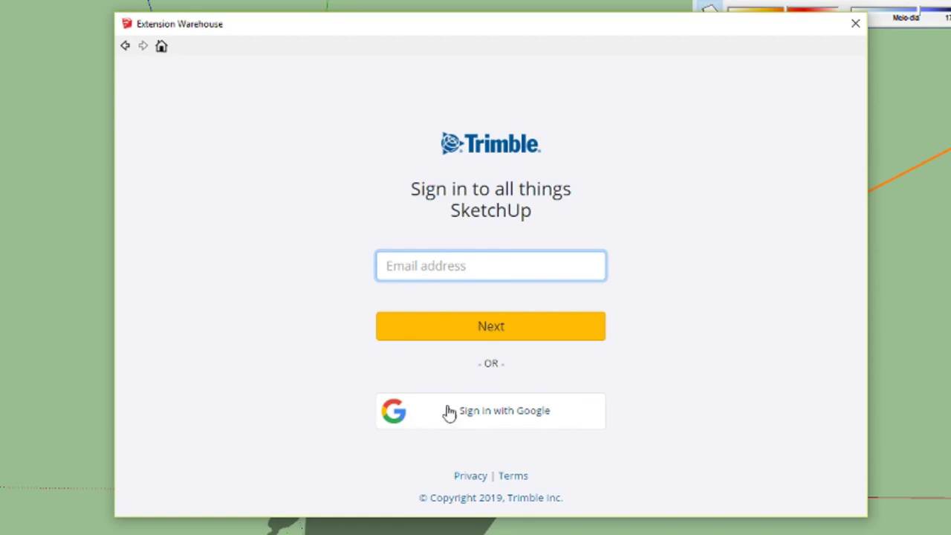
left_click(465, 425)
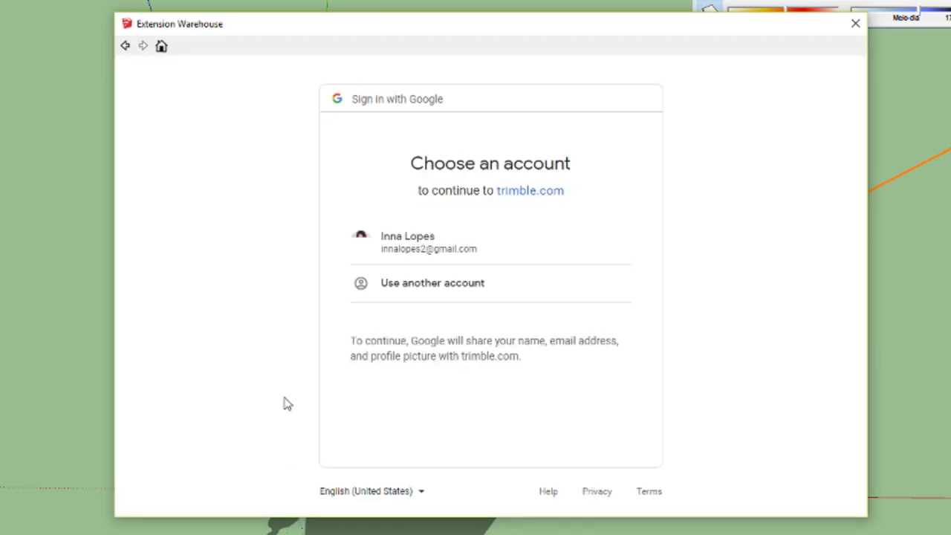
left_click(392, 245)
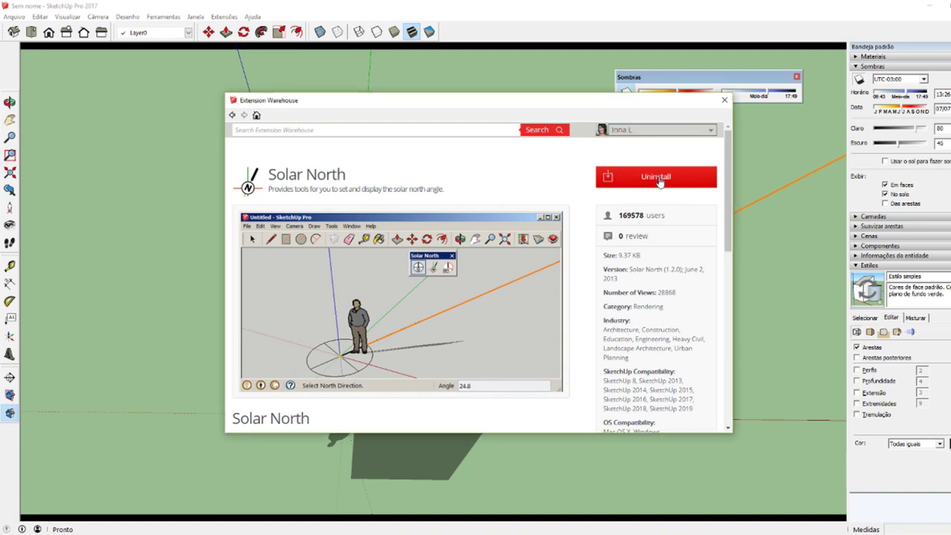
left_click_drag(497, 103, 352, 177)
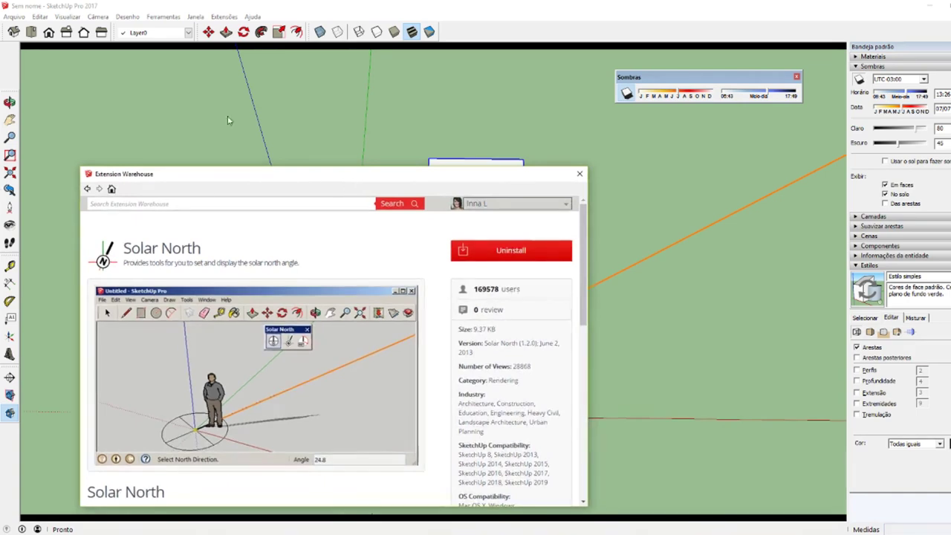
Close the Extension Warehouse and dock the Norte solar toolbar beside the Sombras toolbar.
left_click_drag(519, 169, 524, 110)
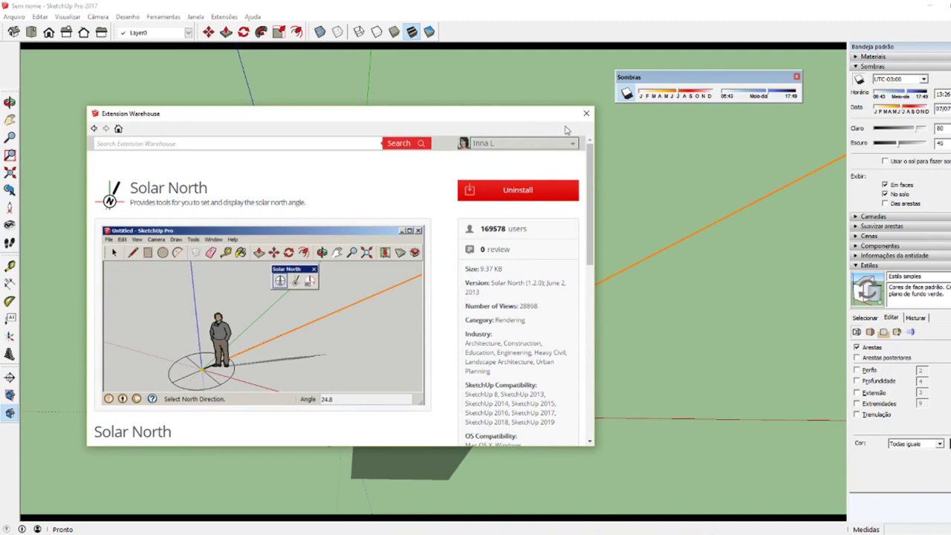
left_click(586, 114)
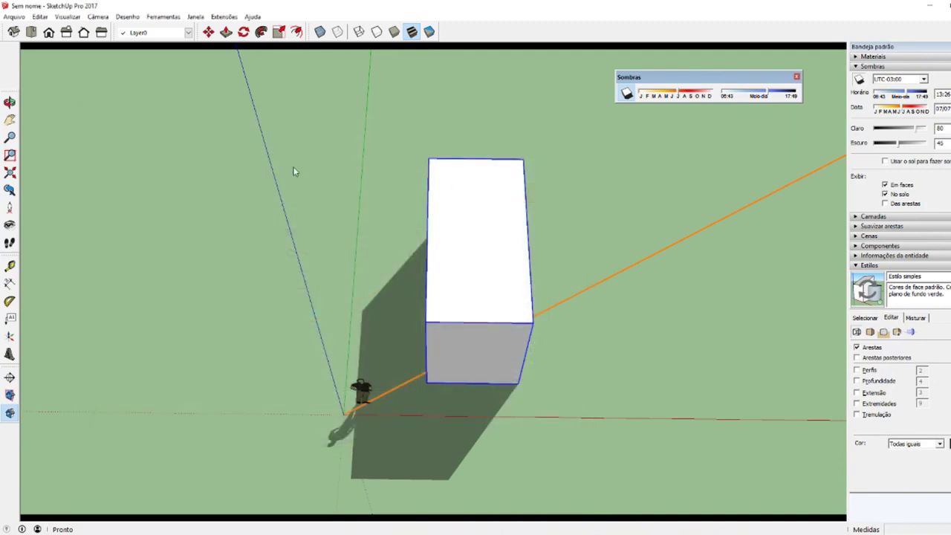
right_click(457, 36)
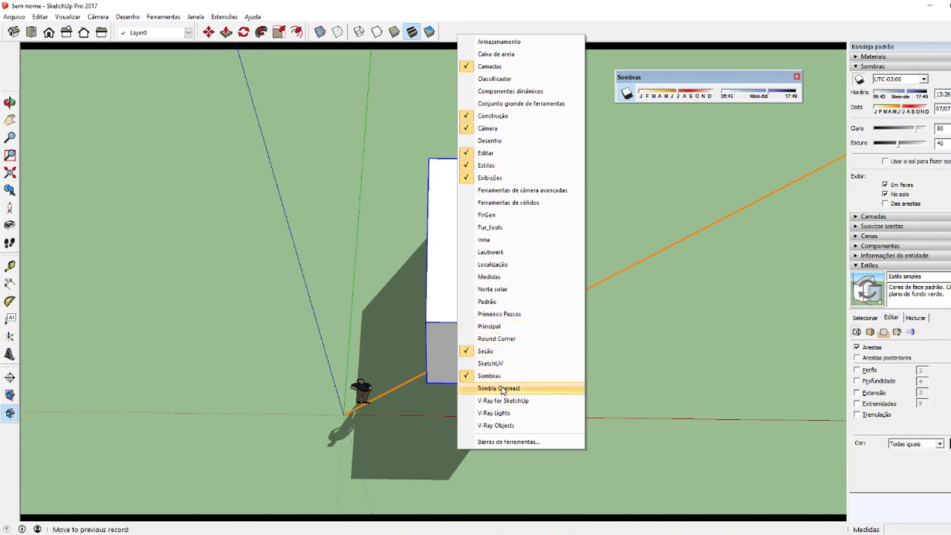
left_click(522, 289)
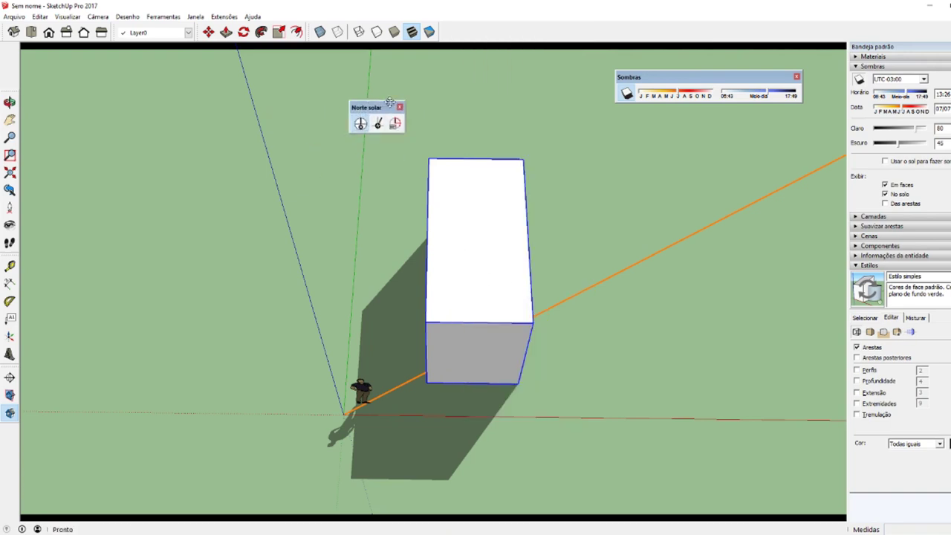
left_click_drag(272, 121, 570, 73)
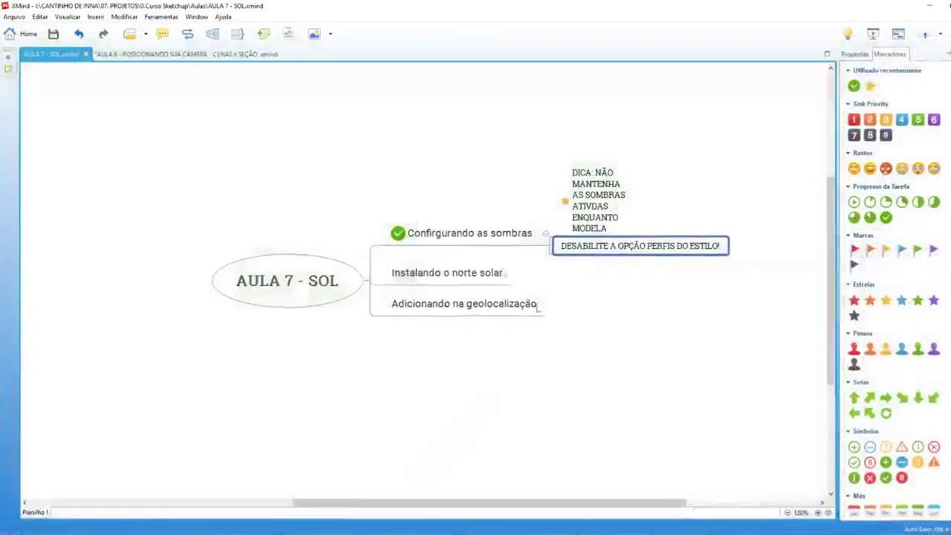
Mark the 'Instalando o norte solar' topic with a green done check.
left_click(455, 281)
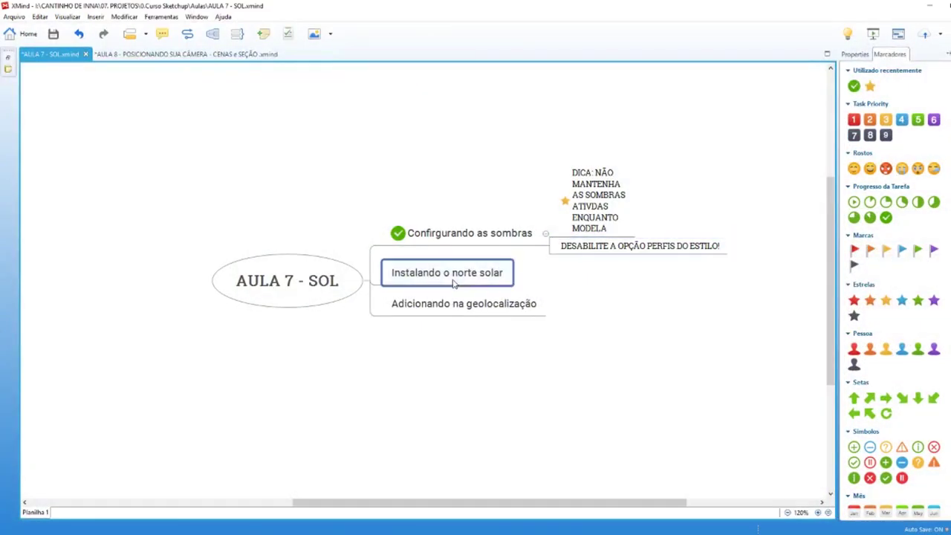
left_click(854, 86)
left_click(462, 308)
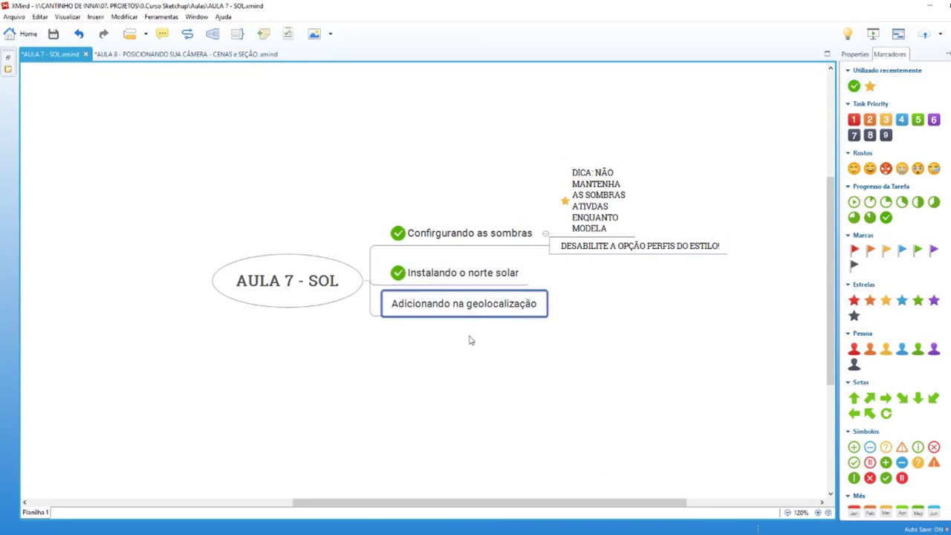
Change 'na' to 'a' in the next topic so it reads 'Adicionando a geolocalização'.
double_click(474, 312)
left_click(436, 304)
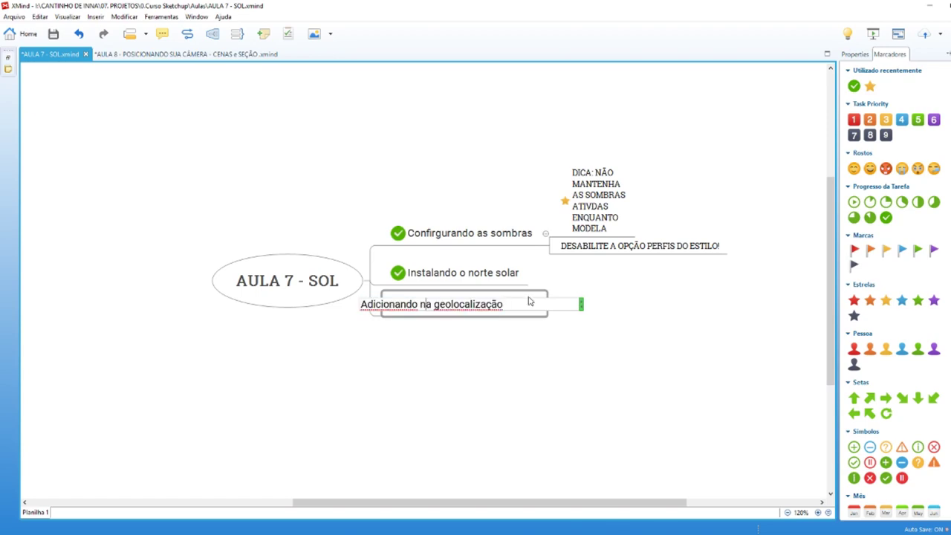
key("BackSpace")
key("Return")
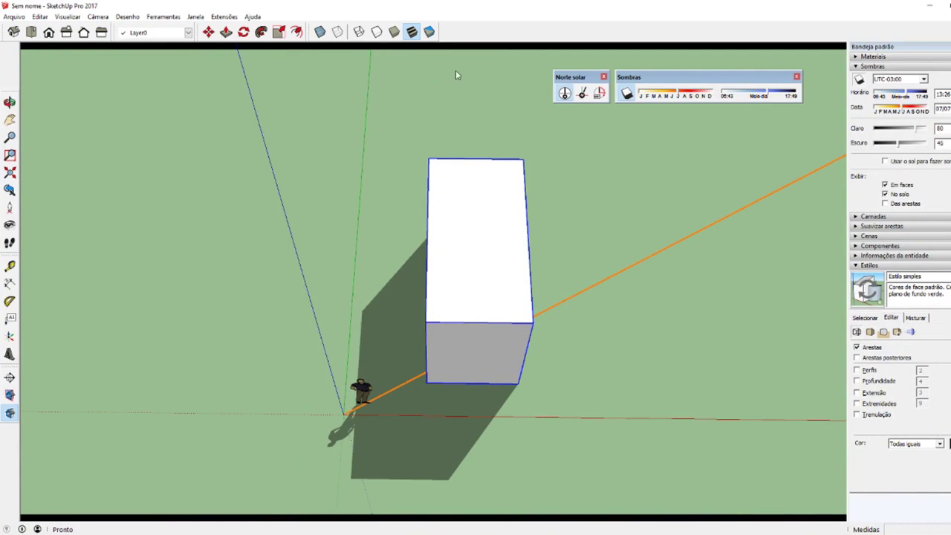
Enable the Localização toolbar and line it up beside the Norte solar toolbar.
right_click(468, 33)
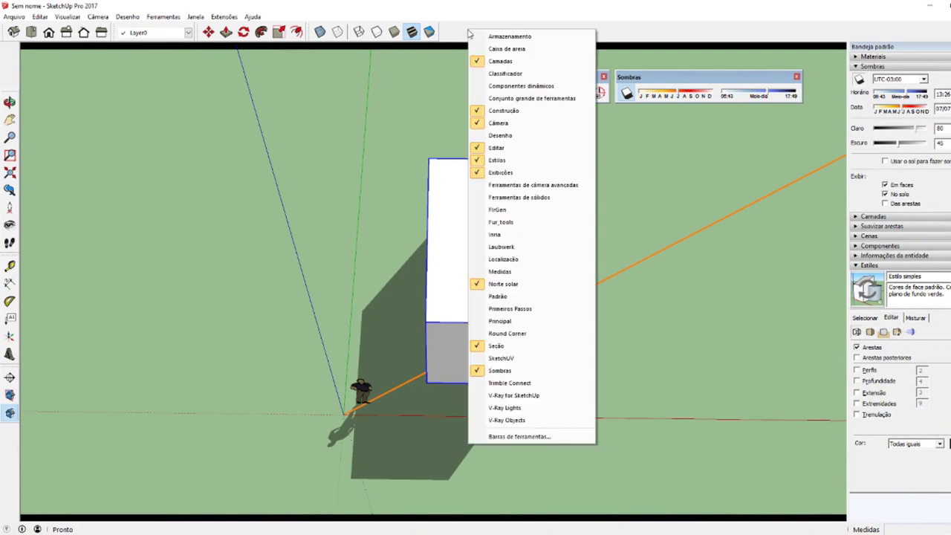
left_click(530, 260)
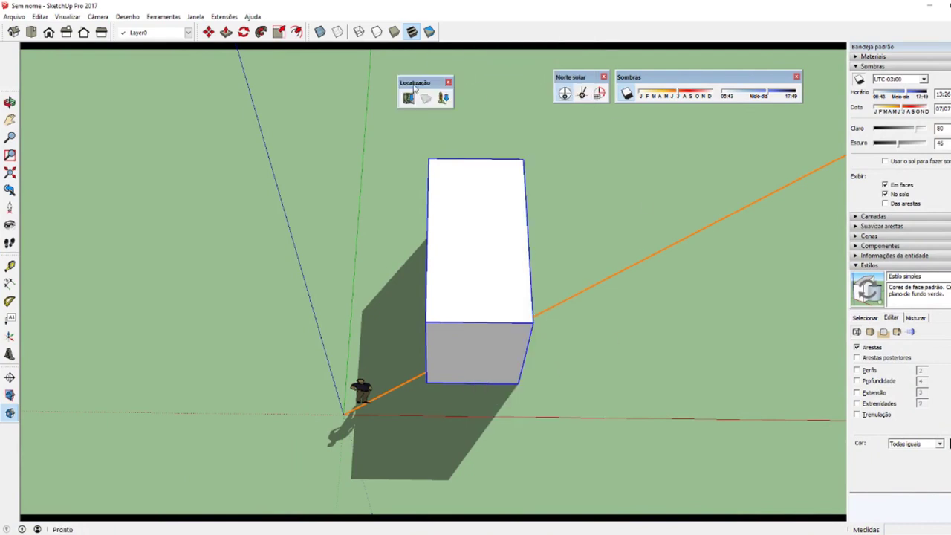
left_click_drag(414, 88, 504, 83)
mouse_move(604, 242)
middle_mouse_down()
mouse_move(547, 241)
mouse_move(662, 187)
middle_mouse_up()
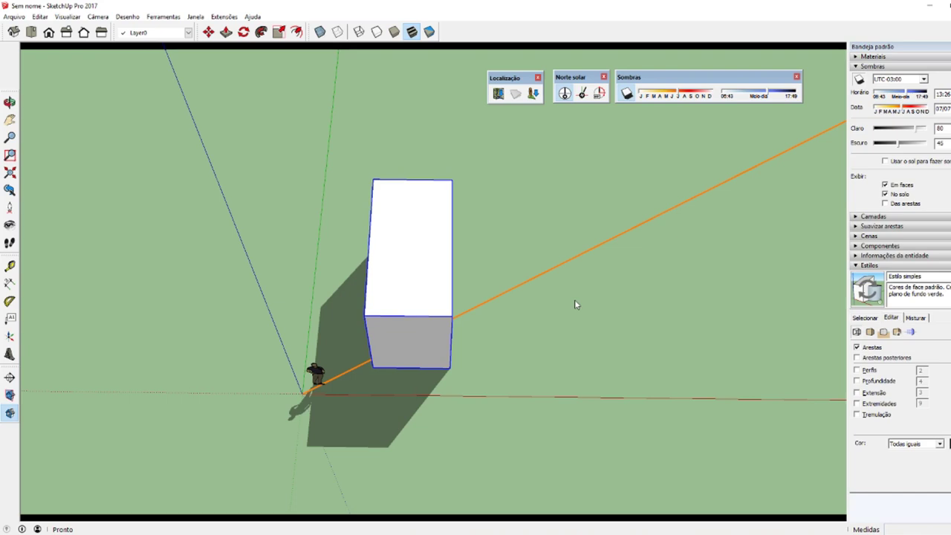
left_click_drag(505, 84, 501, 84)
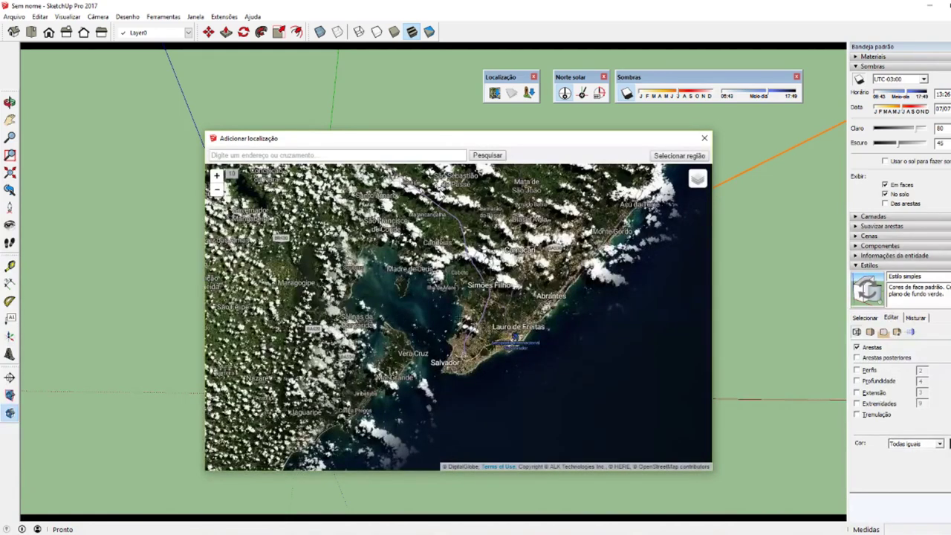
Search for São Paulo in Add Location and pan the satellite map to the Tatuapé block.
left_click(325, 155)
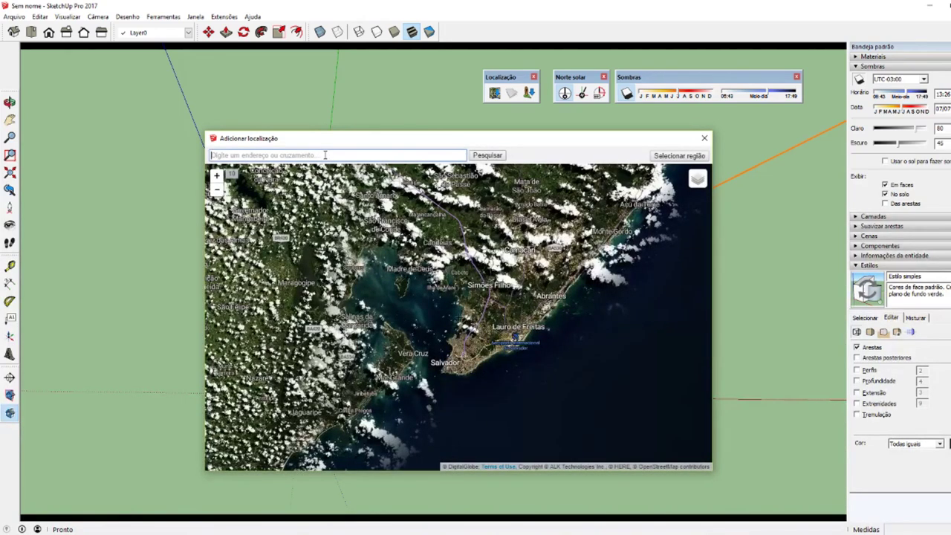
type("são paul")
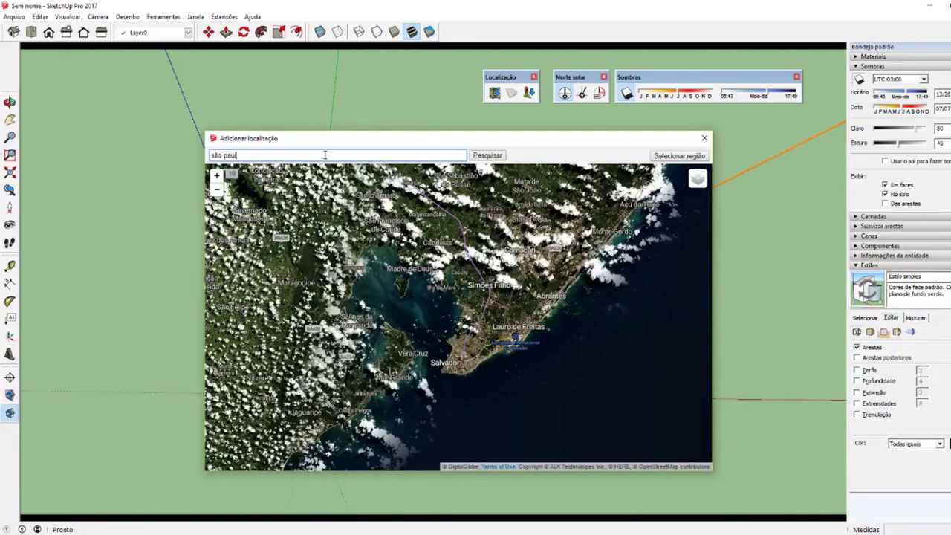
type("o, tatuapé")
left_click(501, 155)
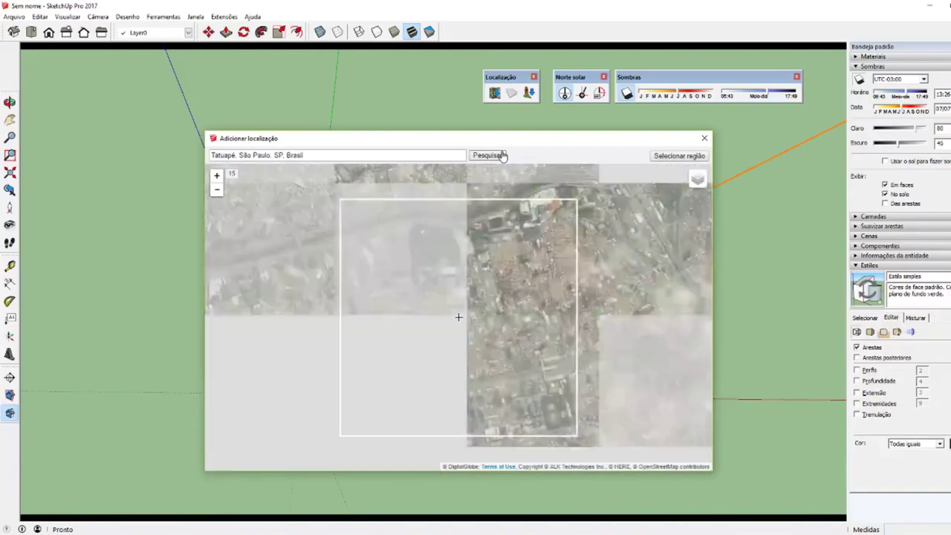
scroll(526, 336, "down", 1)
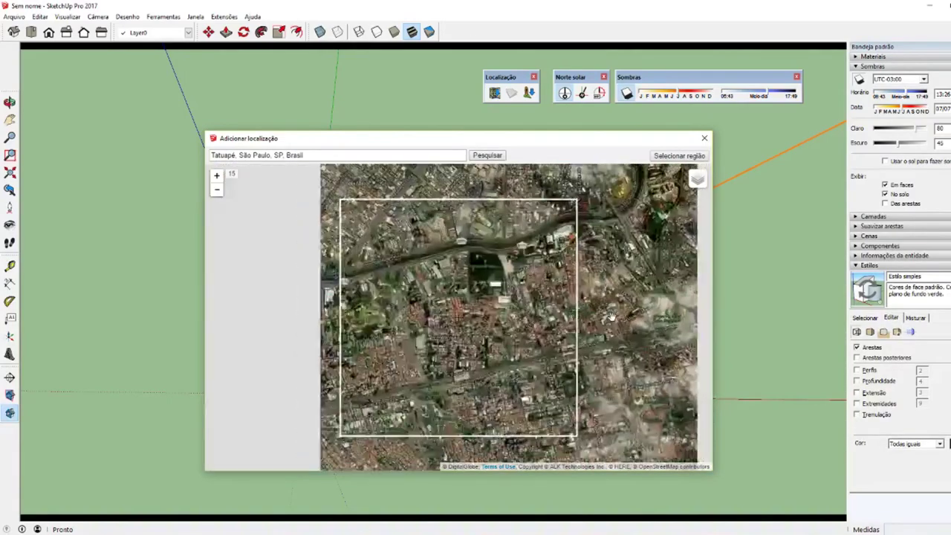
scroll(524, 336, "up", 2)
scroll(505, 320, "up", 2)
scroll(471, 303, "up", 1)
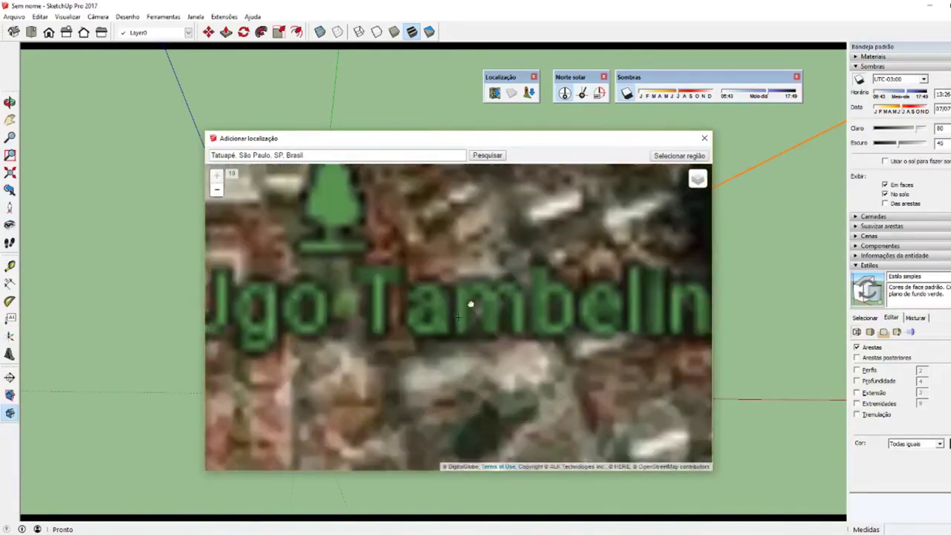
left_click_drag(471, 303, 438, 223)
left_click_drag(446, 297, 437, 239)
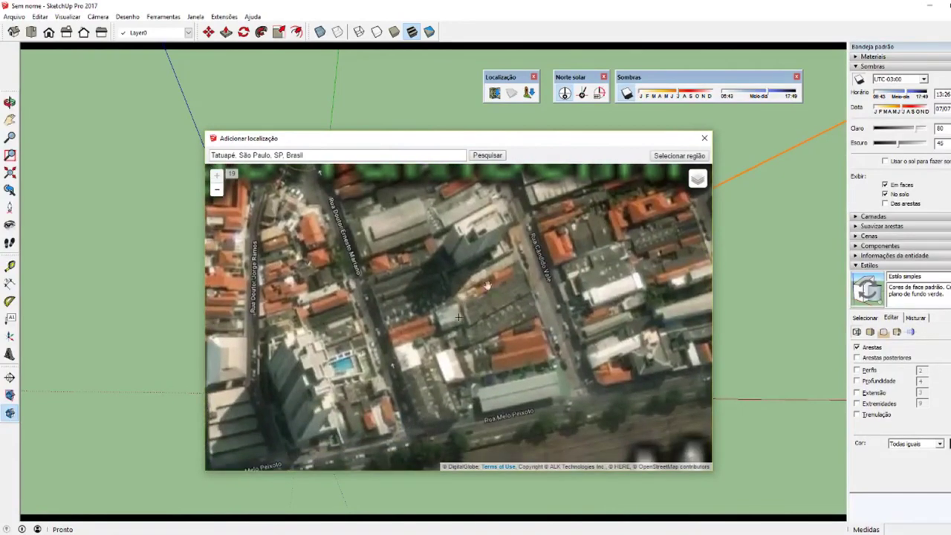
Select an import region around the block and import it as terrain beneath the box.
left_click(669, 159)
mouse_move(680, 199)
left_mouse_down()
mouse_move(507, 275)
mouse_move(473, 307)
left_mouse_up()
mouse_move(584, 310)
left_mouse_down()
mouse_move(619, 230)
mouse_move(617, 213)
left_mouse_up()
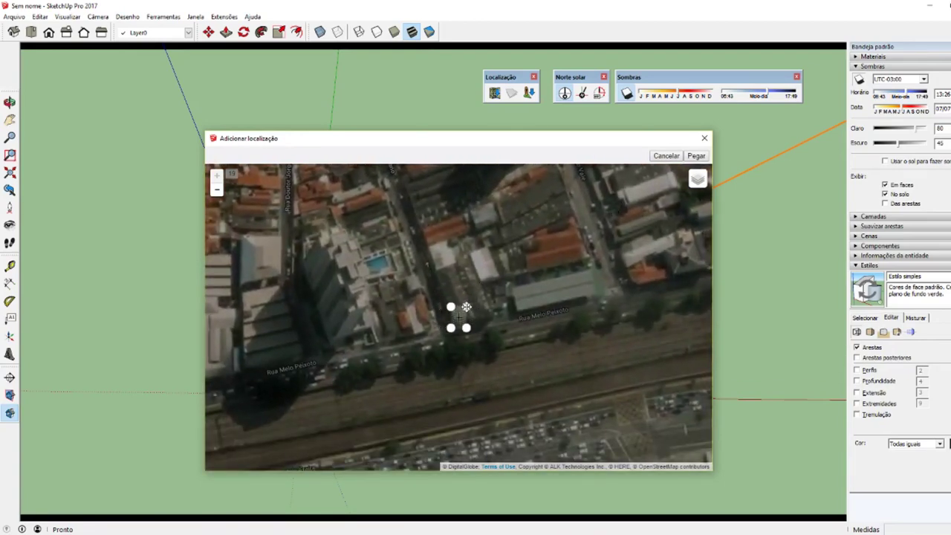
mouse_move(471, 305)
left_mouse_down()
mouse_move(594, 208)
mouse_move(466, 318)
left_mouse_up()
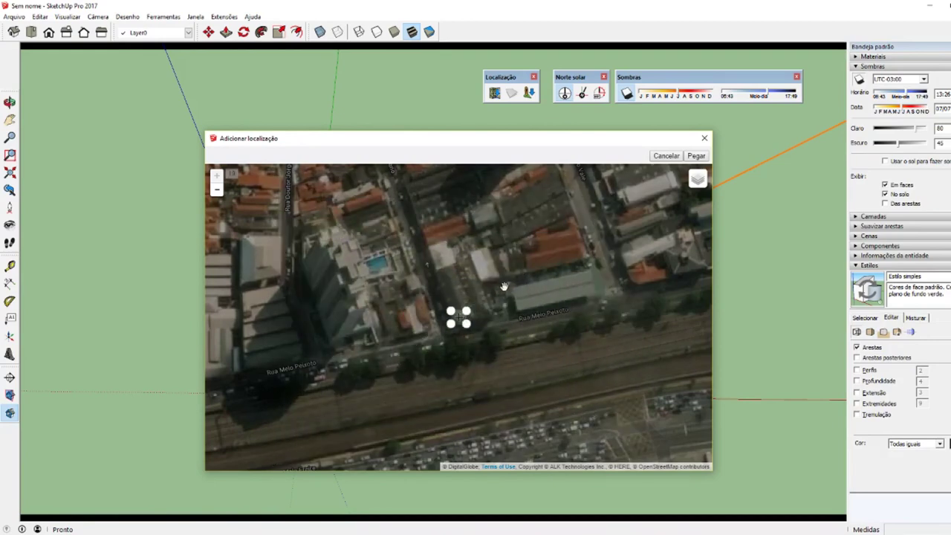
left_click(695, 157)
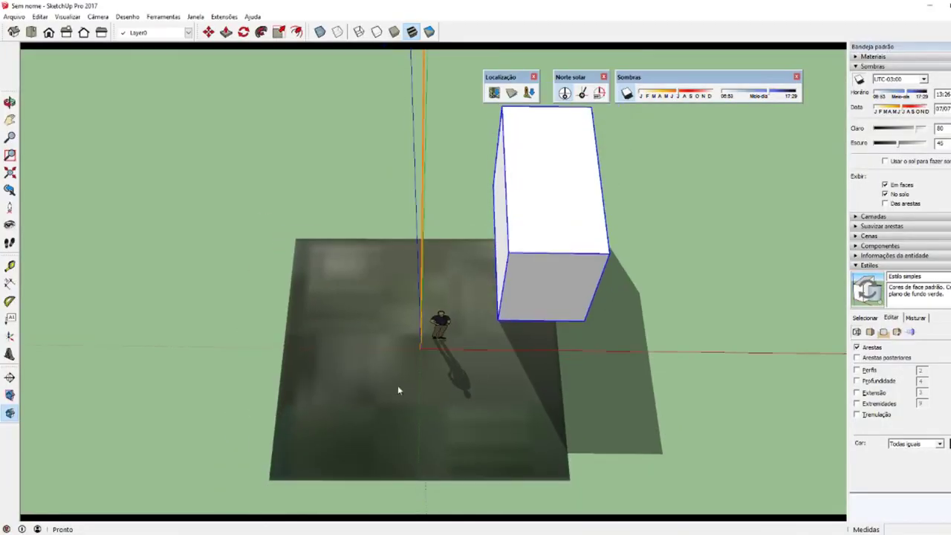
mouse_move(398, 390)
middle_mouse_down()
mouse_move(460, 379)
mouse_move(156, 170)
mouse_move(378, 346)
mouse_move(454, 429)
mouse_move(362, 401)
mouse_move(689, 383)
mouse_move(637, 297)
mouse_move(599, 273)
middle_mouse_up()
left_click(856, 64)
Unlock and delete the imported satellite terrain beneath the box.
left_click(857, 75)
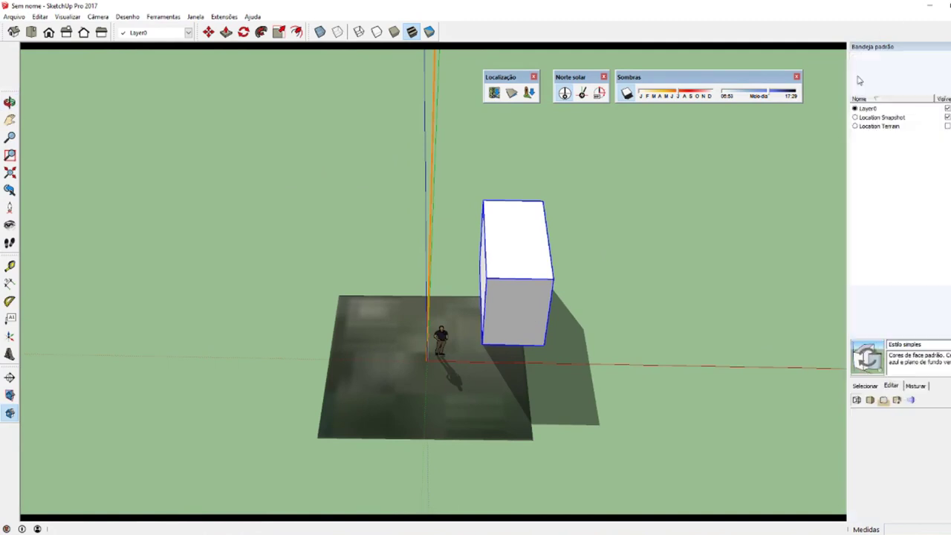
left_click(887, 128)
left_click(886, 117)
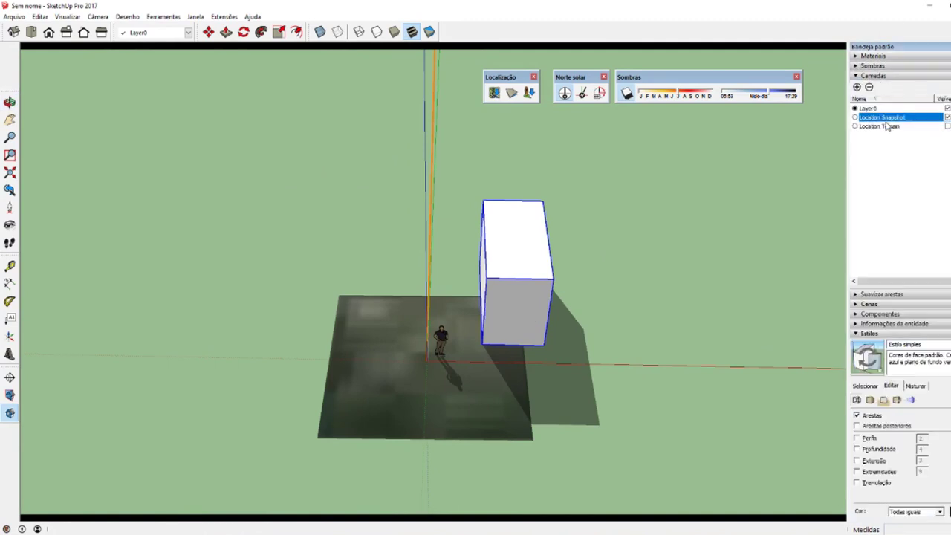
left_click(884, 127)
mouse_move(464, 361)
middle_mouse_down()
mouse_move(446, 378)
mouse_move(368, 383)
middle_mouse_up()
left_click(364, 341)
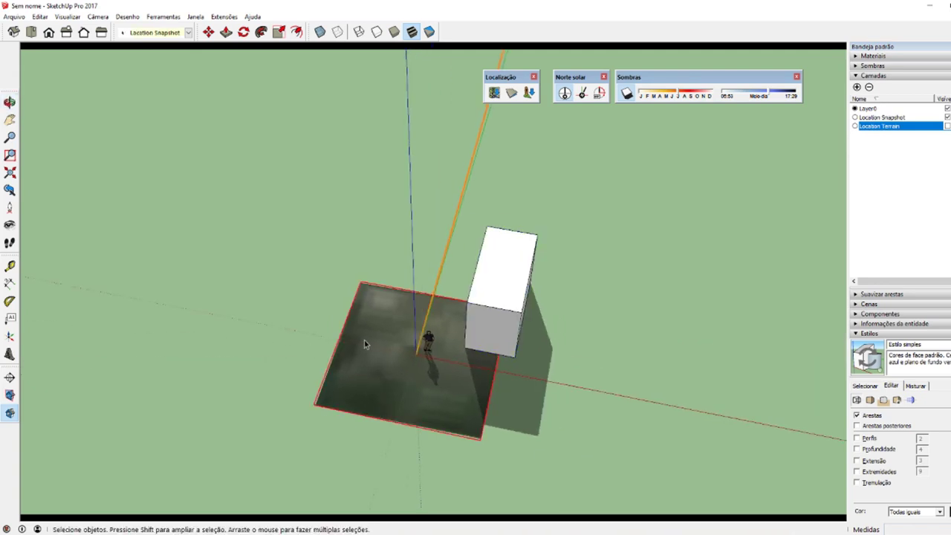
mouse_move(365, 343)
middle_mouse_down()
mouse_move(380, 405)
mouse_move(406, 361)
middle_mouse_up()
scroll(355, 300, "up", 2)
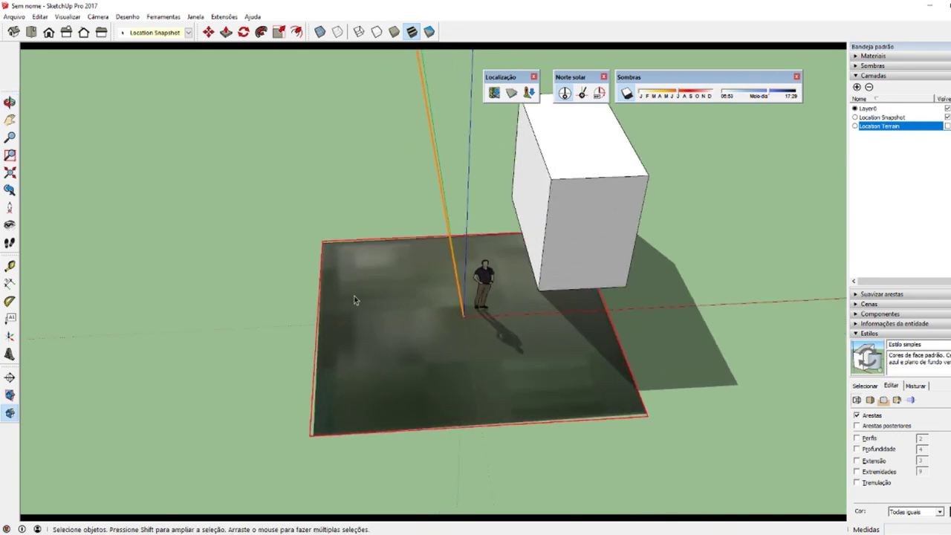
mouse_move(354, 300)
middle_mouse_down()
mouse_move(371, 329)
mouse_move(413, 339)
mouse_move(363, 332)
mouse_move(413, 334)
middle_mouse_up()
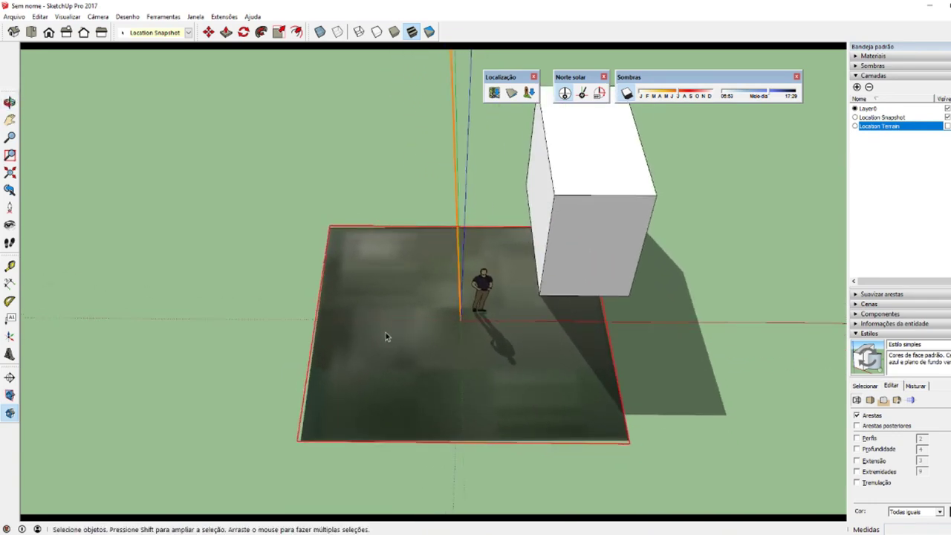
right_click(385, 335)
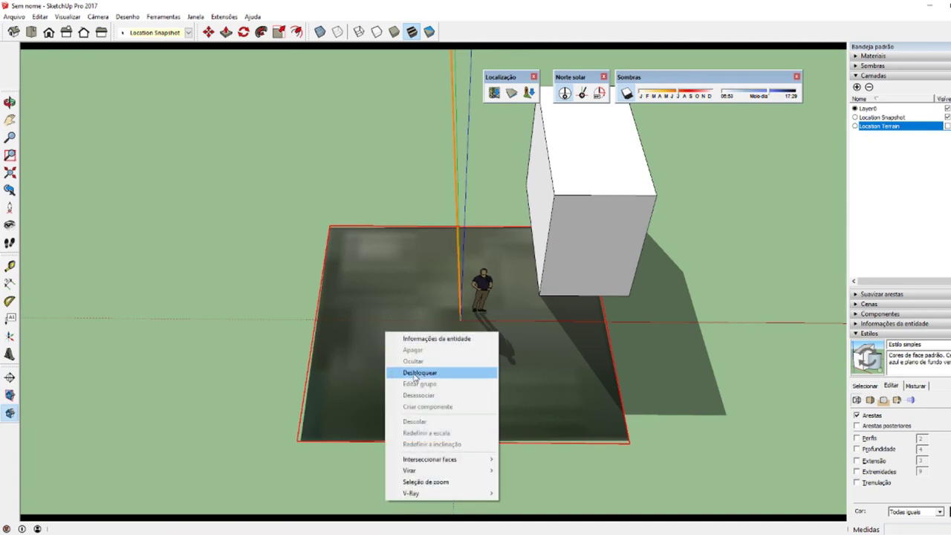
left_click(413, 373)
key("Delete")
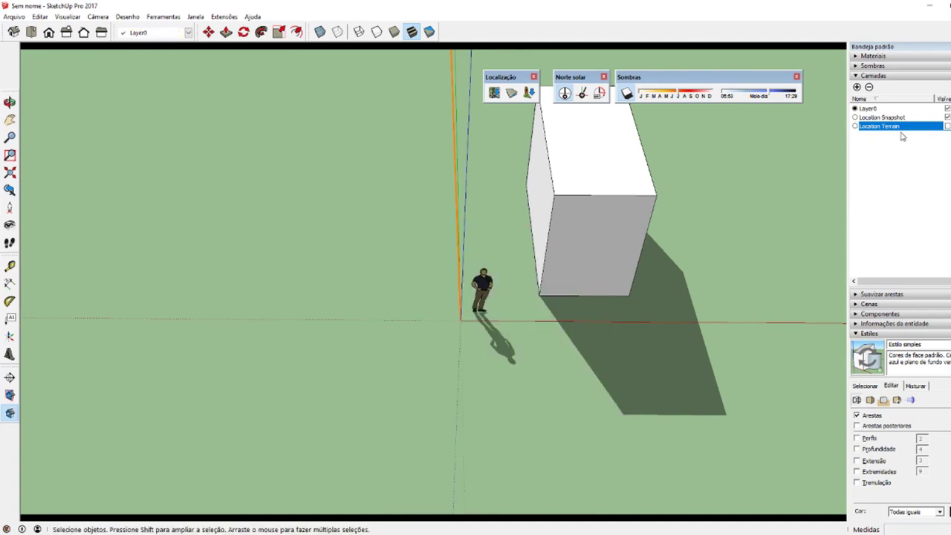
Delete the Location Terrain and Location Snapshot layers, then unlock and delete the remaining terrain.
left_click(868, 87)
left_click(515, 308)
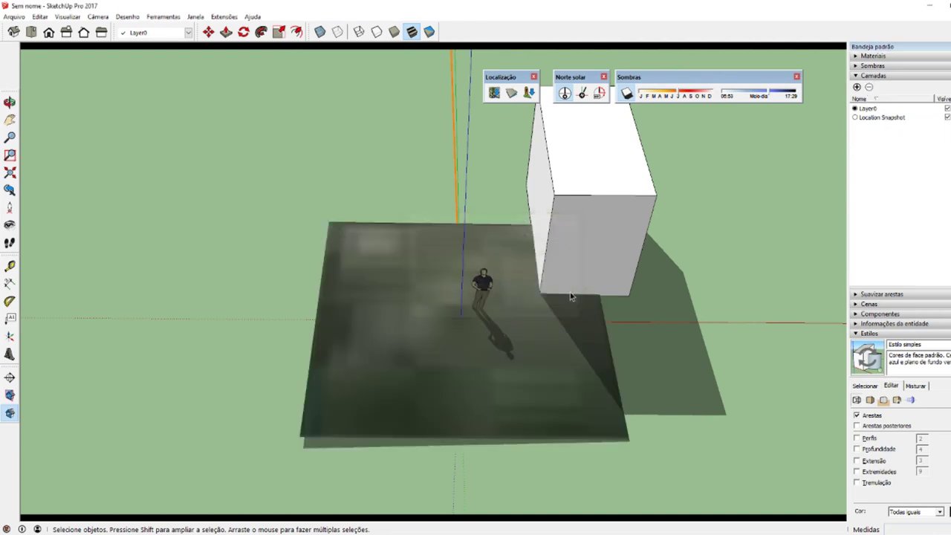
left_click(906, 118)
left_click(868, 87)
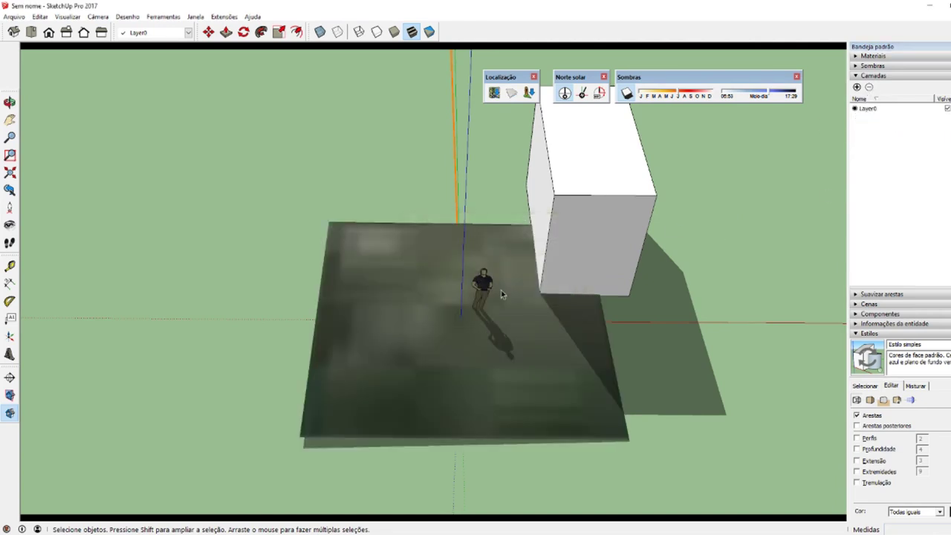
left_click(374, 380)
mouse_move(390, 361)
middle_mouse_down()
mouse_move(464, 264)
mouse_move(399, 384)
middle_mouse_up()
right_click(411, 358)
left_click(431, 399)
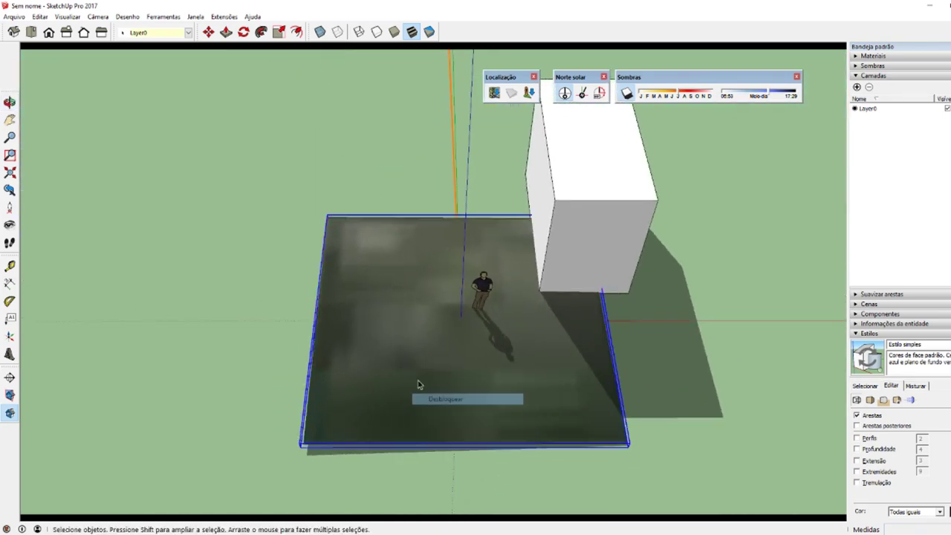
key("Delete")
middle_click_drag(446, 357, 459, 305)
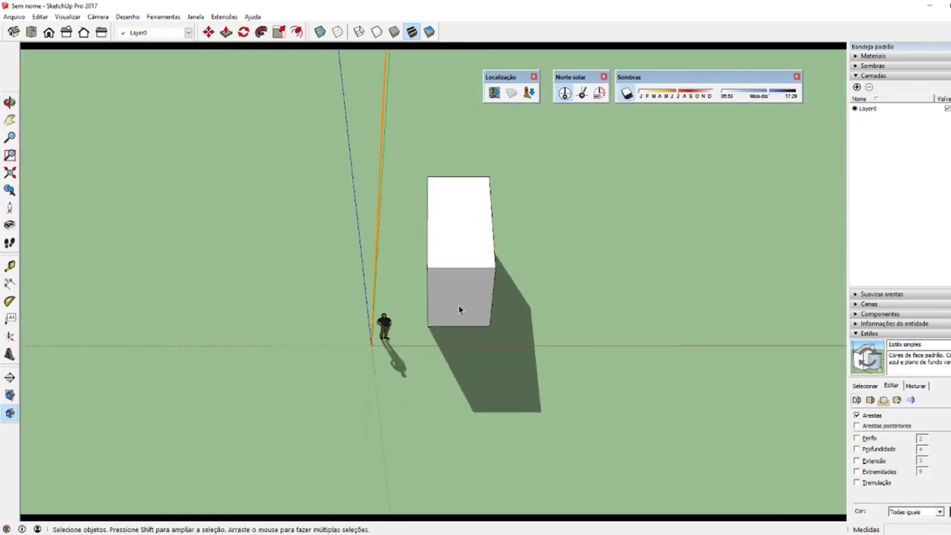
scroll(458, 305, "up", 2)
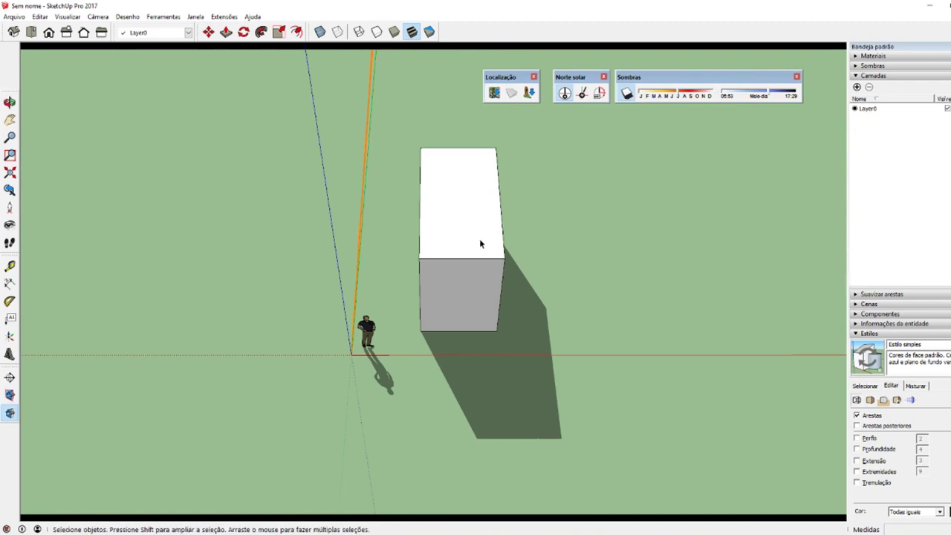
left_click(194, 18)
left_click(220, 71)
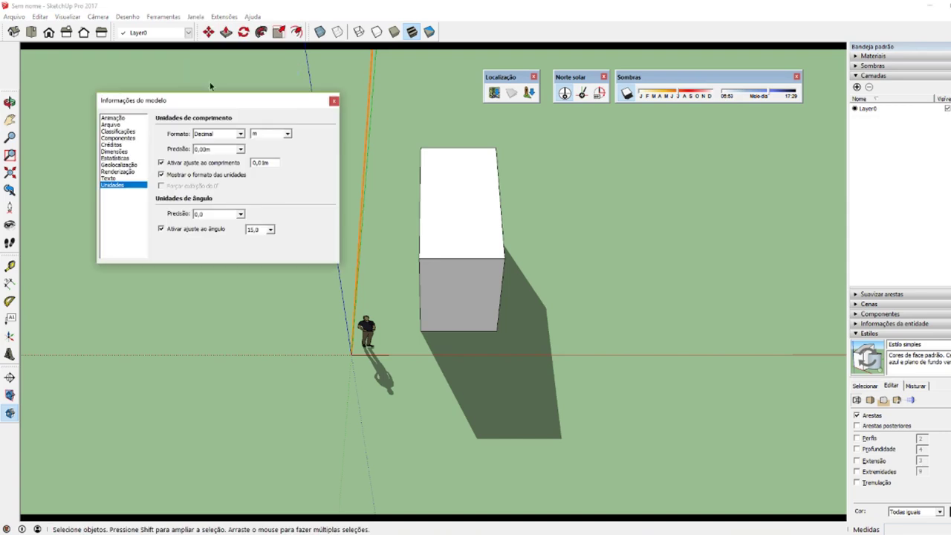
left_click(125, 165)
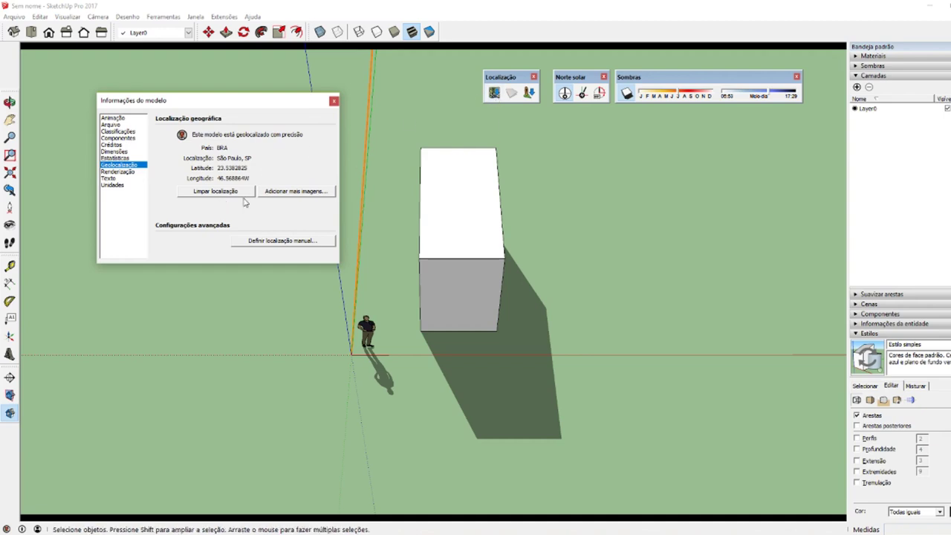
left_click(334, 101)
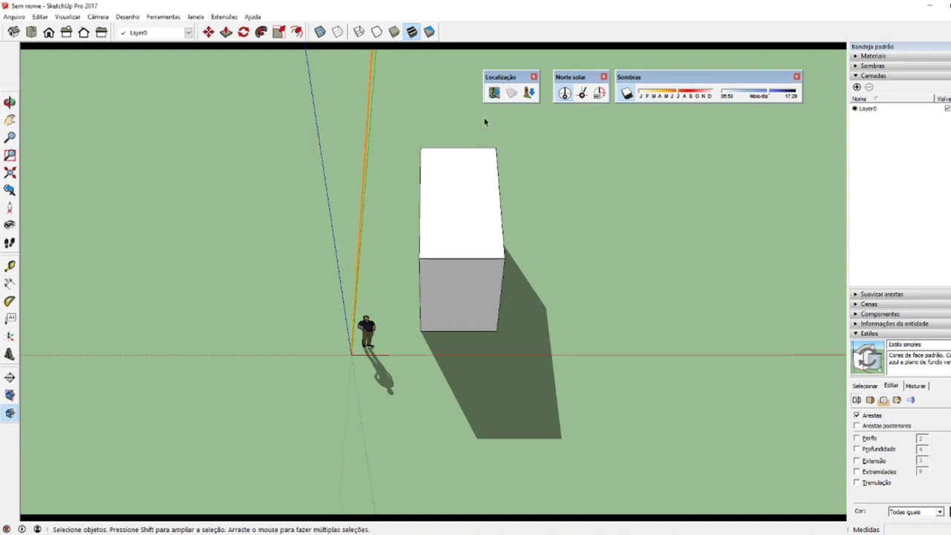
Orbit to a higher view above the box and shift the shadow time of day.
middle_click_drag(515, 149, 685, 81)
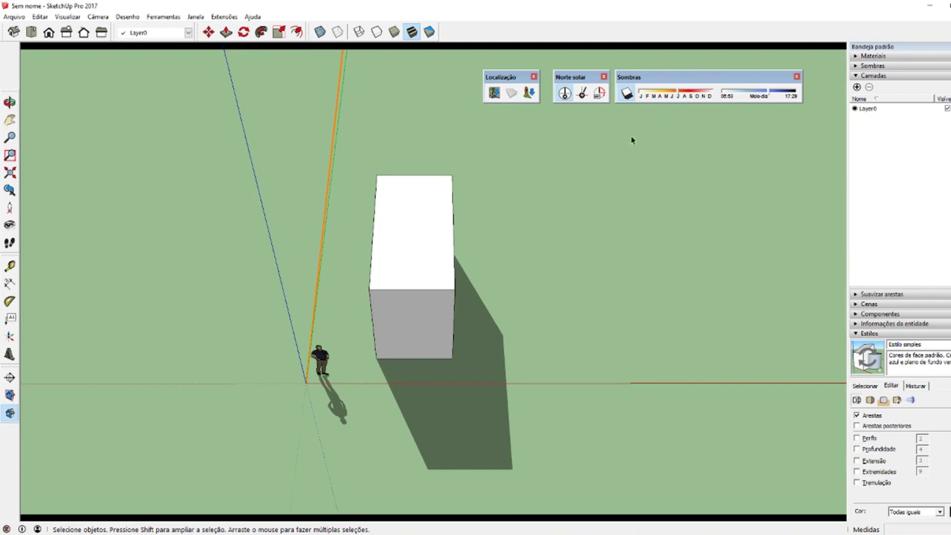
middle_click_drag(632, 140, 641, 80)
middle_click_drag(442, 291, 239, 283)
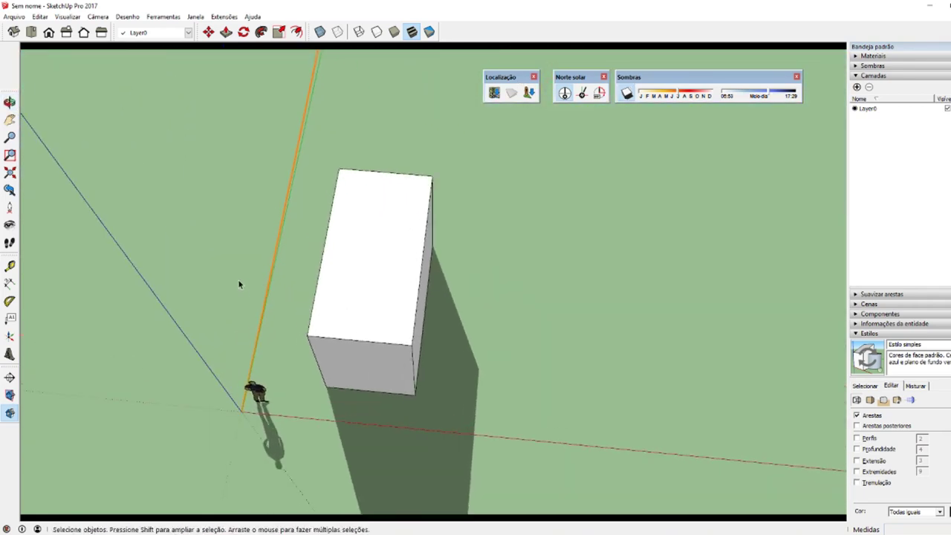
left_click_drag(722, 101, 703, 100)
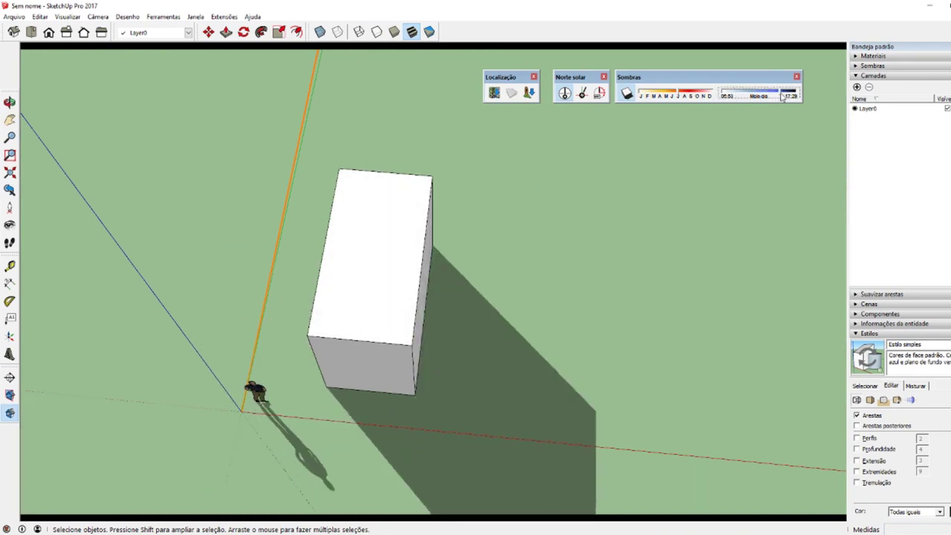
Set solar north from the origin and adjust the shadow time and month so the shadow falls left.
left_click(583, 92)
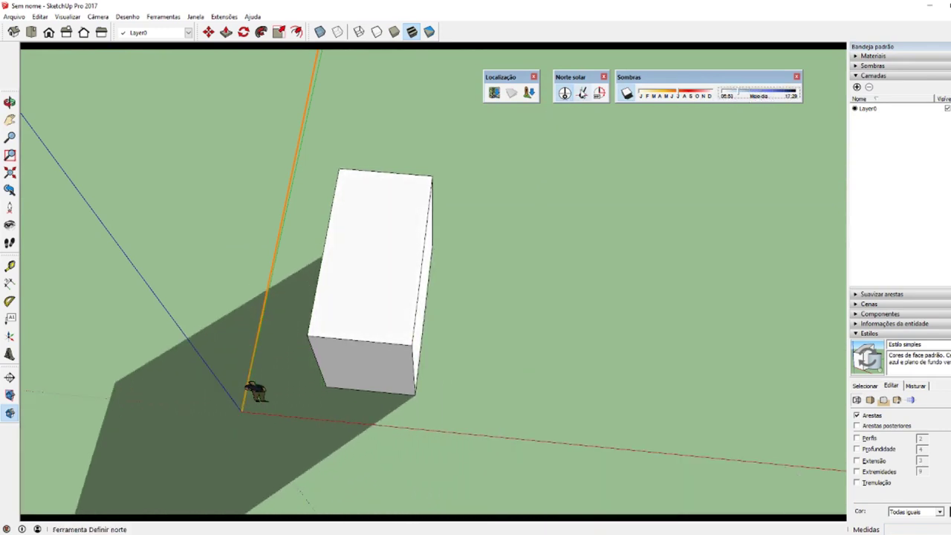
left_click(273, 440)
left_click(512, 319)
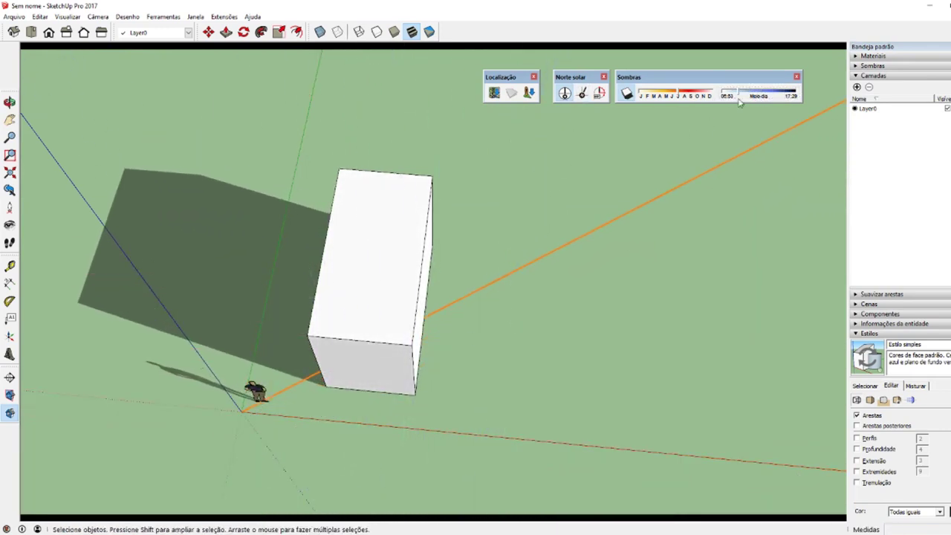
left_click_drag(740, 102, 752, 95)
left_click(682, 96)
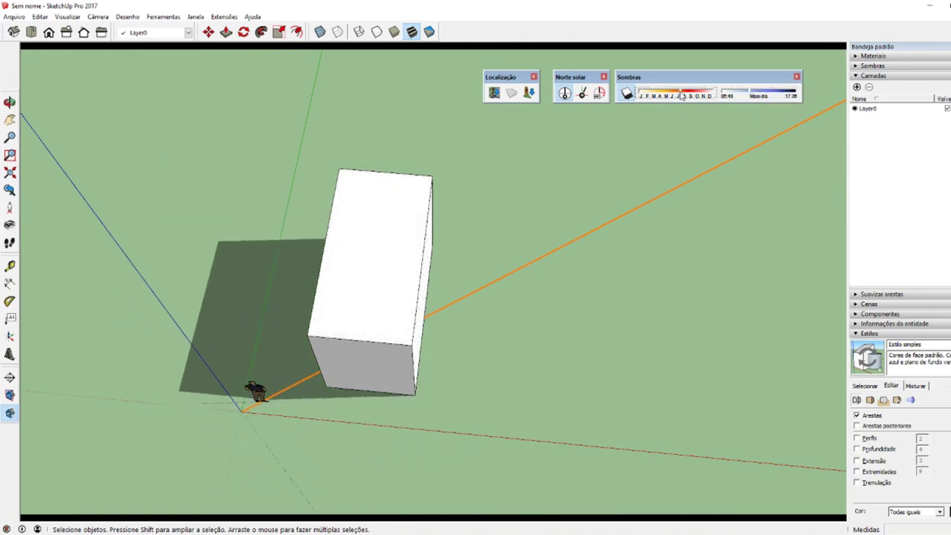
mouse_move(682, 96)
left_mouse_down()
mouse_move(637, 96)
mouse_move(668, 96)
left_mouse_up()
mouse_move(297, 413)
middle_mouse_down()
mouse_move(414, 382)
mouse_move(386, 414)
mouse_move(463, 334)
middle_mouse_up()
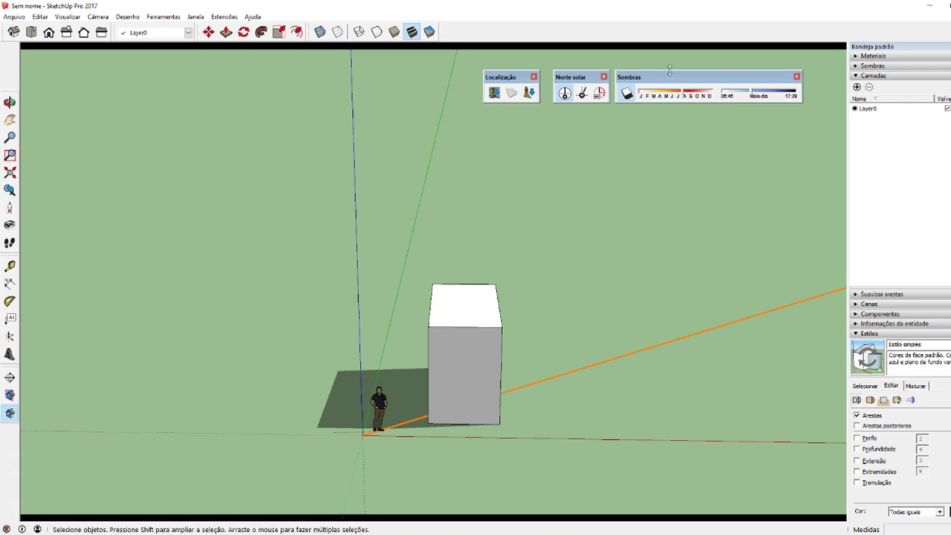
Expand Sombras in the tray and align the Localização, Norte solar and Sombras toolbars in one row.
left_click(858, 67)
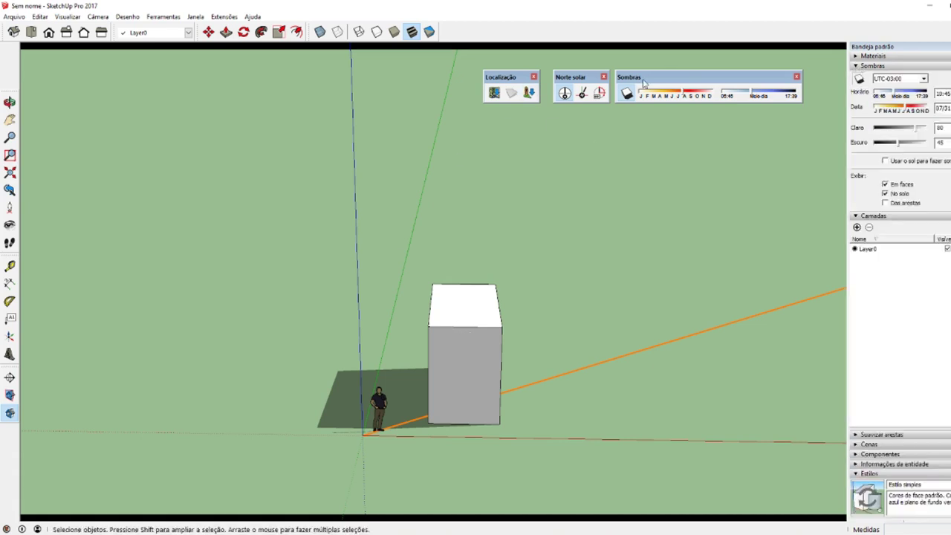
left_click_drag(643, 79, 644, 67)
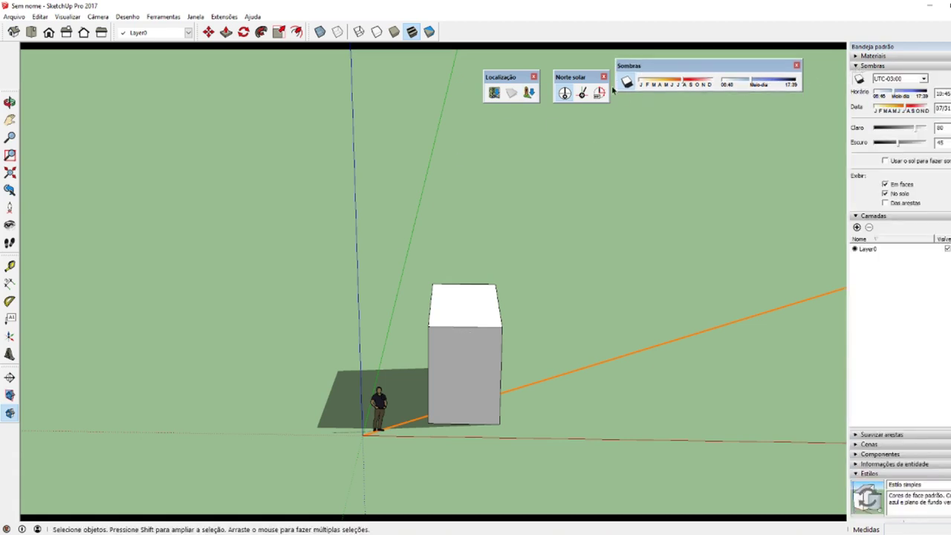
left_click_drag(576, 77, 572, 66)
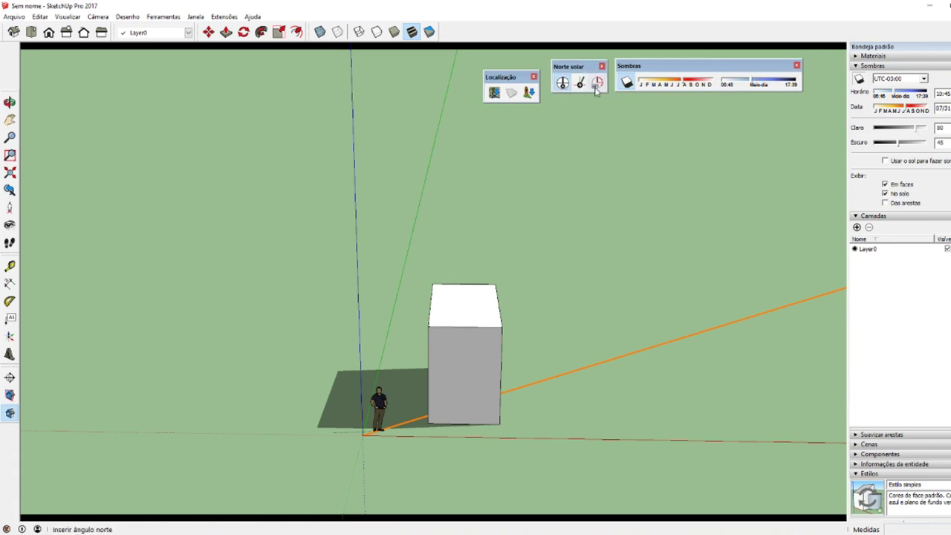
left_click_drag(512, 76, 514, 62)
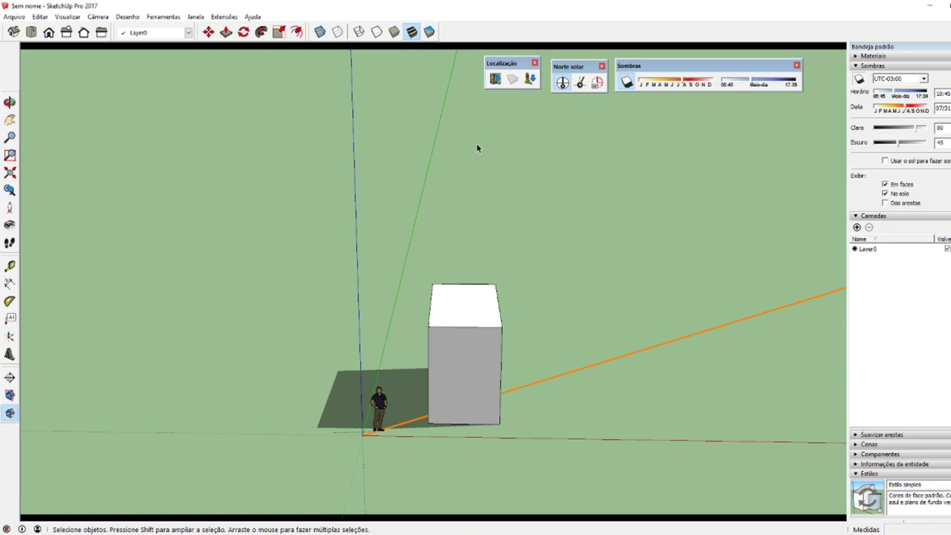
Toggle shadows off and back on, and set the sun time to 09:10.
left_click(626, 82)
mouse_move(564, 178)
middle_mouse_down()
mouse_move(408, 480)
mouse_move(660, 84)
middle_mouse_up()
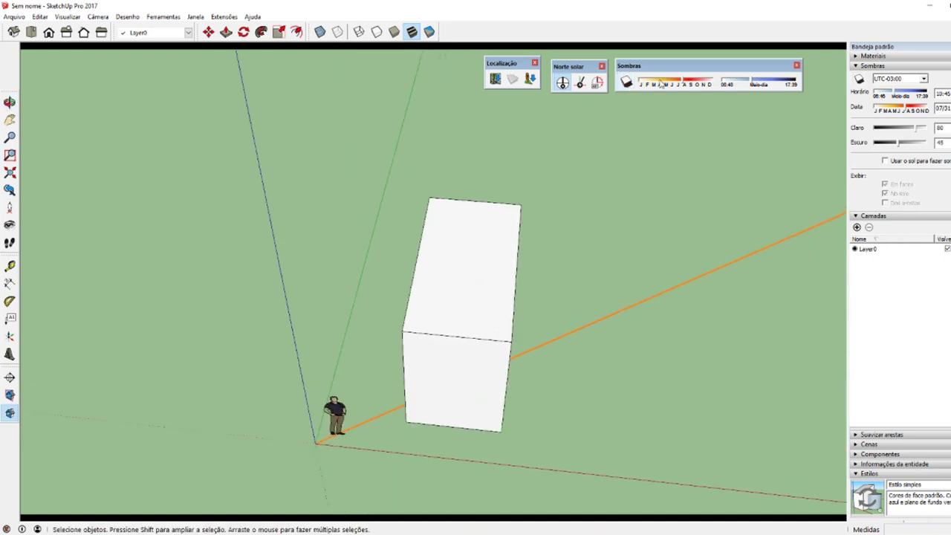
mouse_move(437, 349)
middle_mouse_down()
mouse_move(525, 242)
mouse_move(491, 329)
mouse_move(419, 435)
mouse_move(572, 394)
mouse_move(528, 295)
mouse_move(439, 331)
middle_mouse_up()
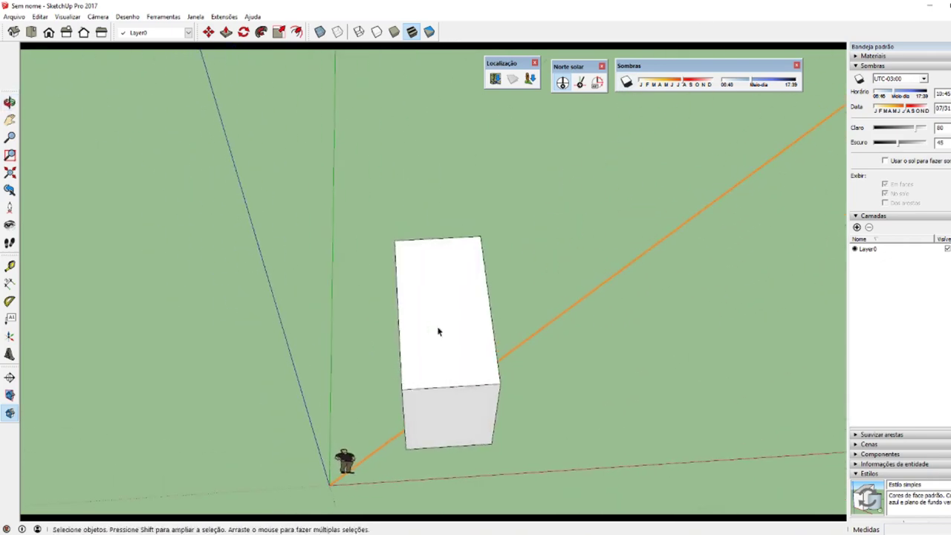
left_click(626, 82)
left_click(754, 85)
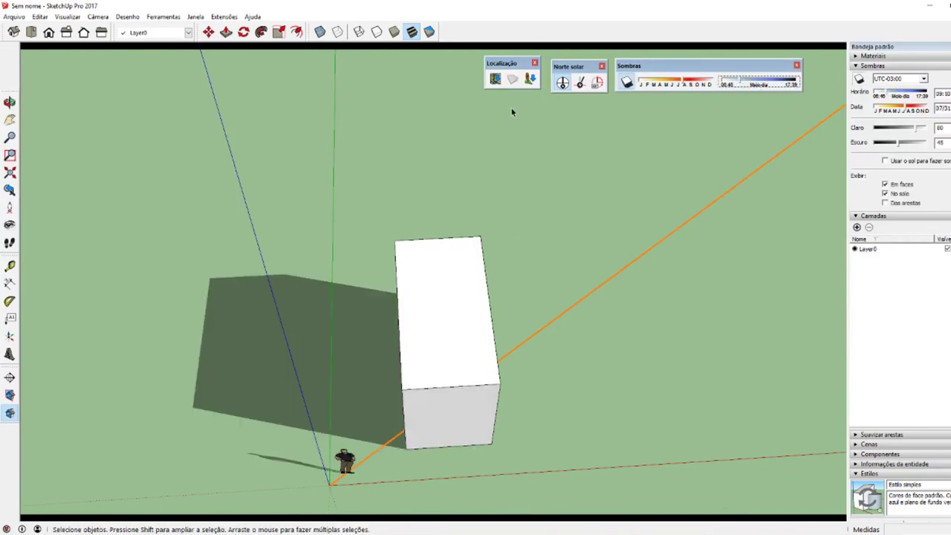
mouse_move(339, 334)
middle_mouse_down()
mouse_move(397, 269)
mouse_move(353, 260)
mouse_move(463, 424)
middle_mouse_up()
scroll(888, 466, "down", 3)
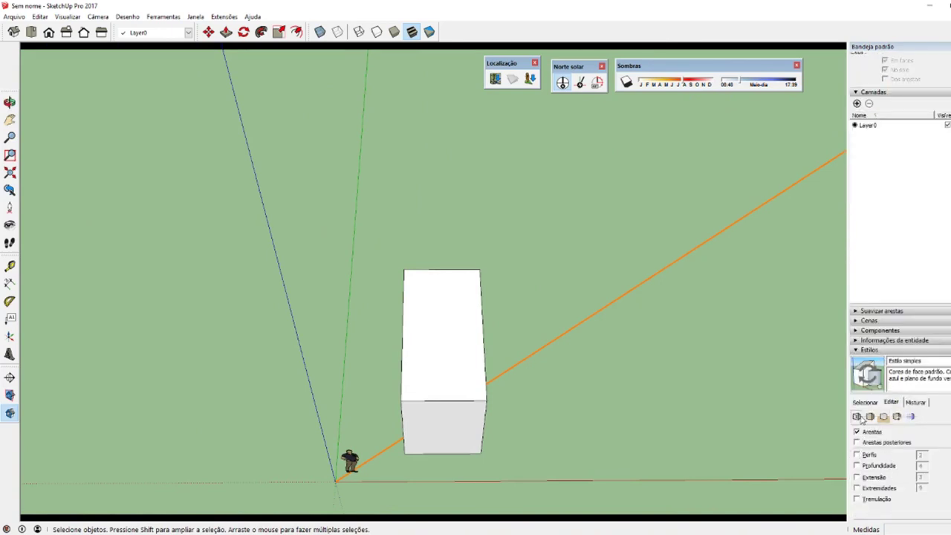
left_click(871, 416)
left_click(897, 416)
left_click(883, 417)
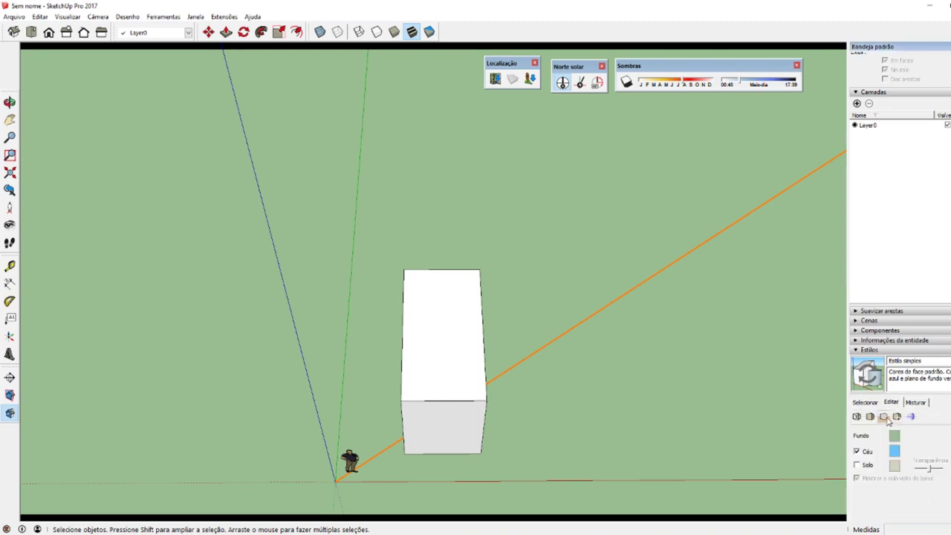
left_click(897, 417)
left_click(911, 417)
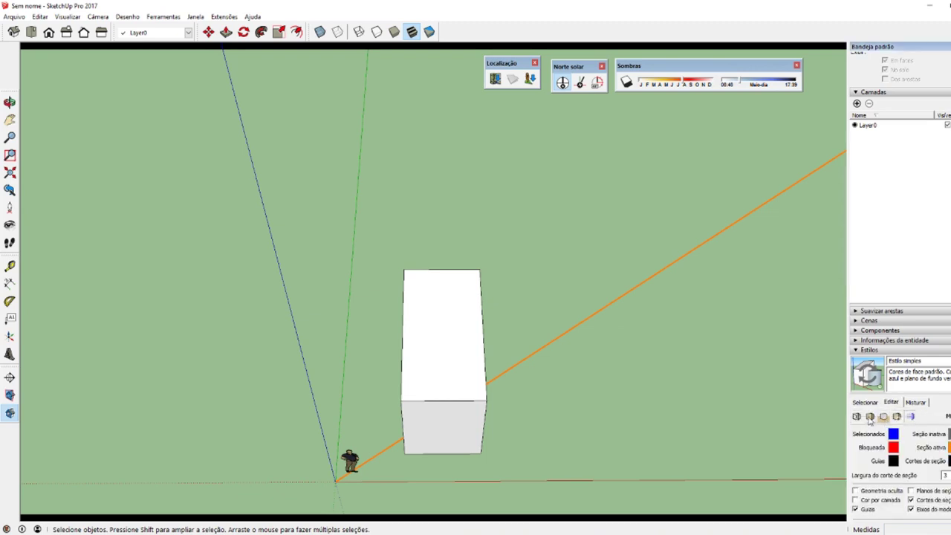
left_click(857, 417)
left_click(857, 455)
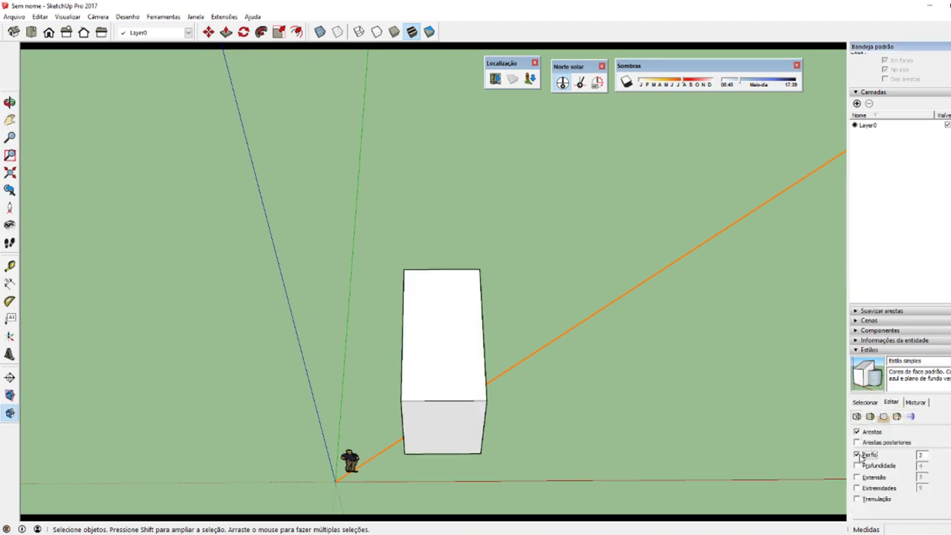
left_click(857, 454)
mouse_move(746, 465)
middle_mouse_down()
mouse_move(552, 382)
mouse_move(614, 414)
mouse_move(430, 379)
mouse_move(448, 332)
mouse_move(472, 369)
middle_mouse_up()
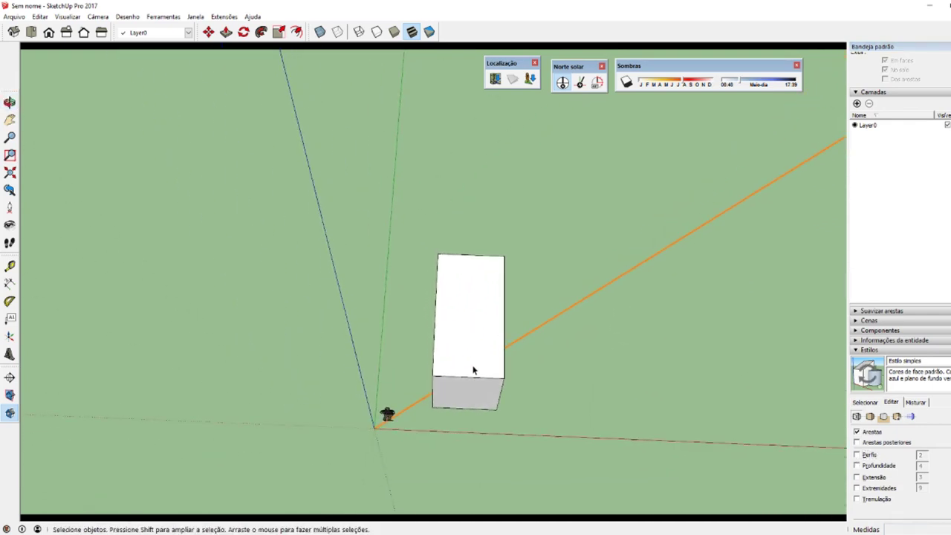